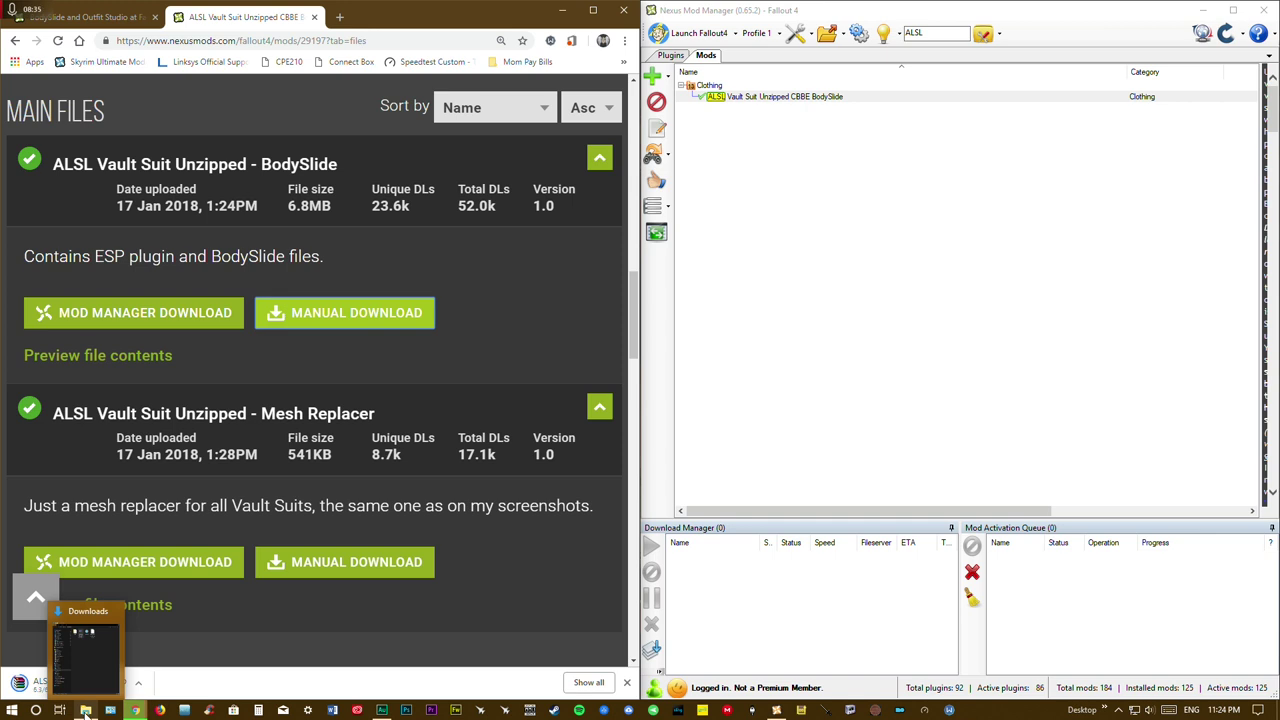
Locate the downloaded ALSL Vault Suit Unzipped BodySlide archive in the Downloads folder
click(86, 711)
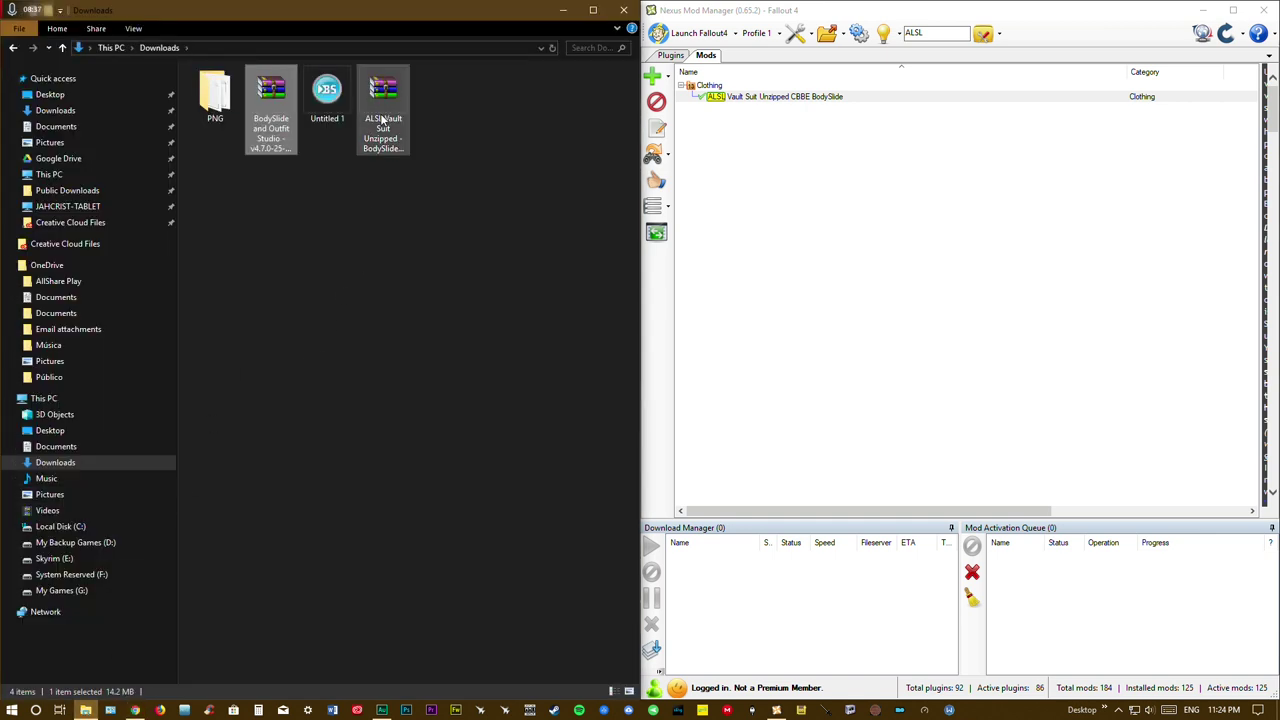
click(382, 120)
mouse_move(382, 120)
mouse_down()
mouse_move(870, 100)
mouse_move(378, 110)
mouse_move(381, 122)
mouse_up()
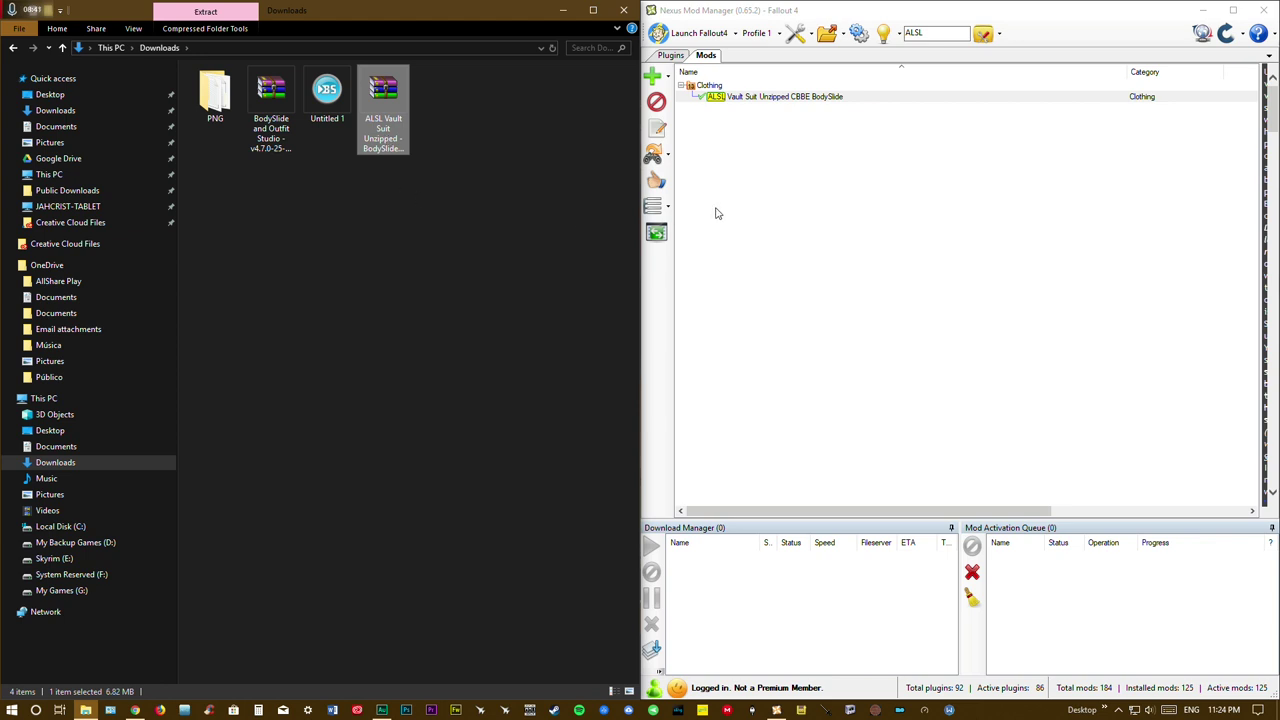
click(479, 212)
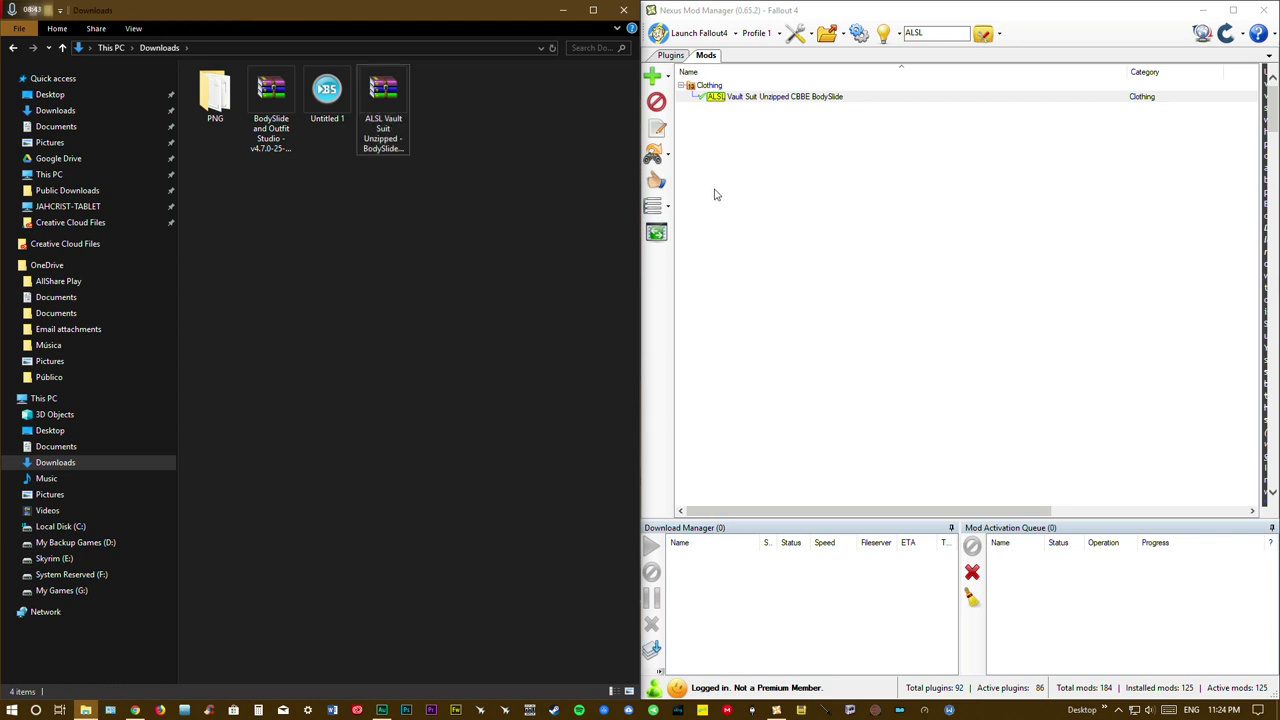
Launch BodySlide from Nexus Mod Manager
click(983, 35)
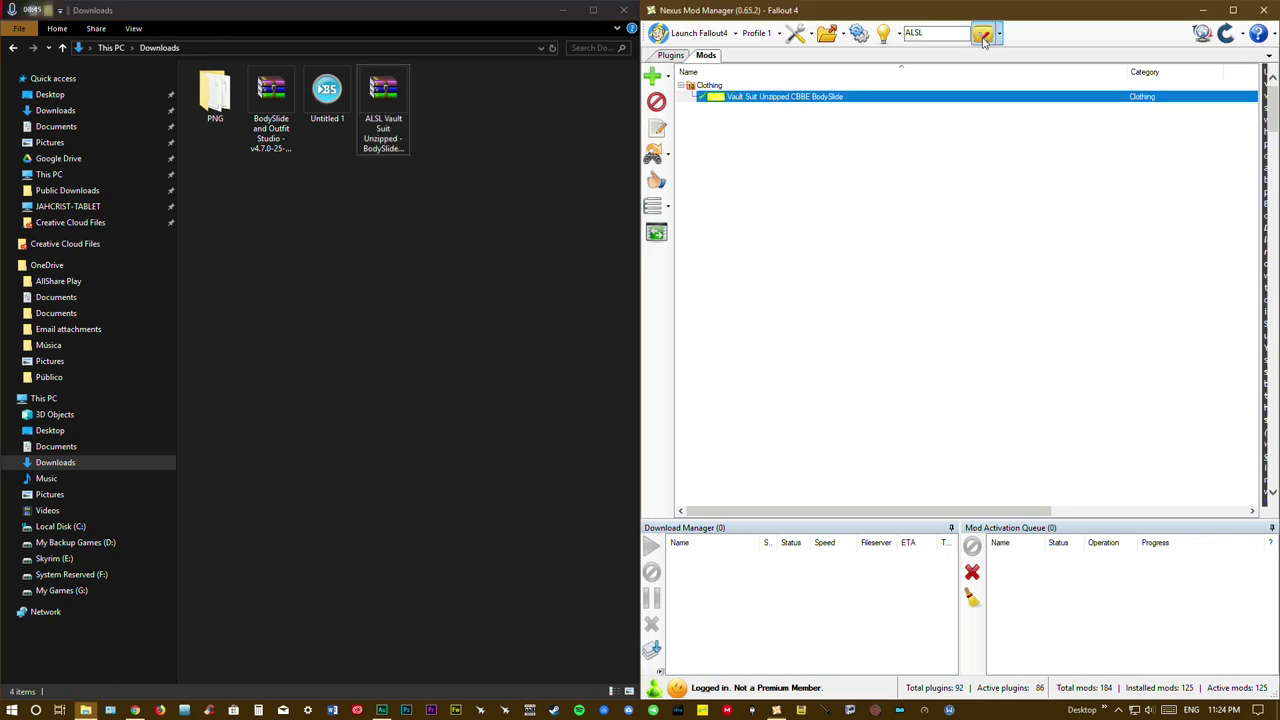
click(983, 35)
click(1008, 111)
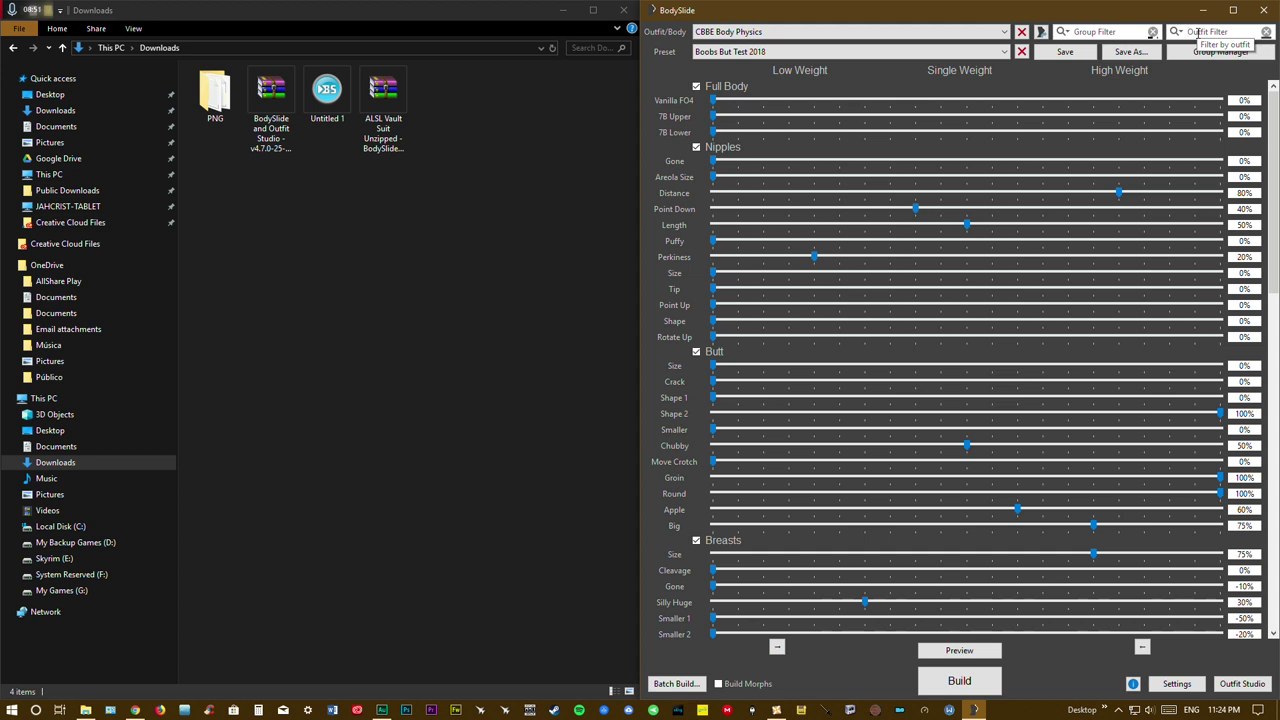
Filter the outfits by "ALSL", check the matches, and clear the filter to browse the full outfit list
click(1197, 32)
text(ALSL)
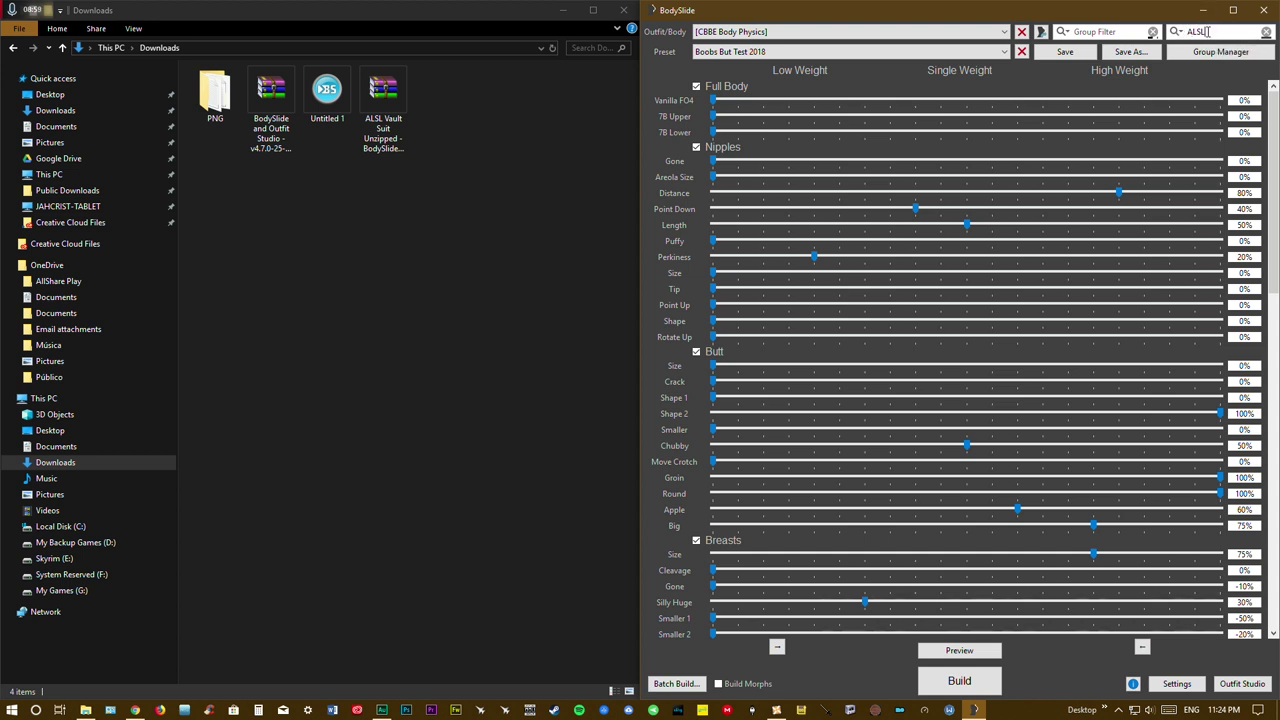
click(958, 34)
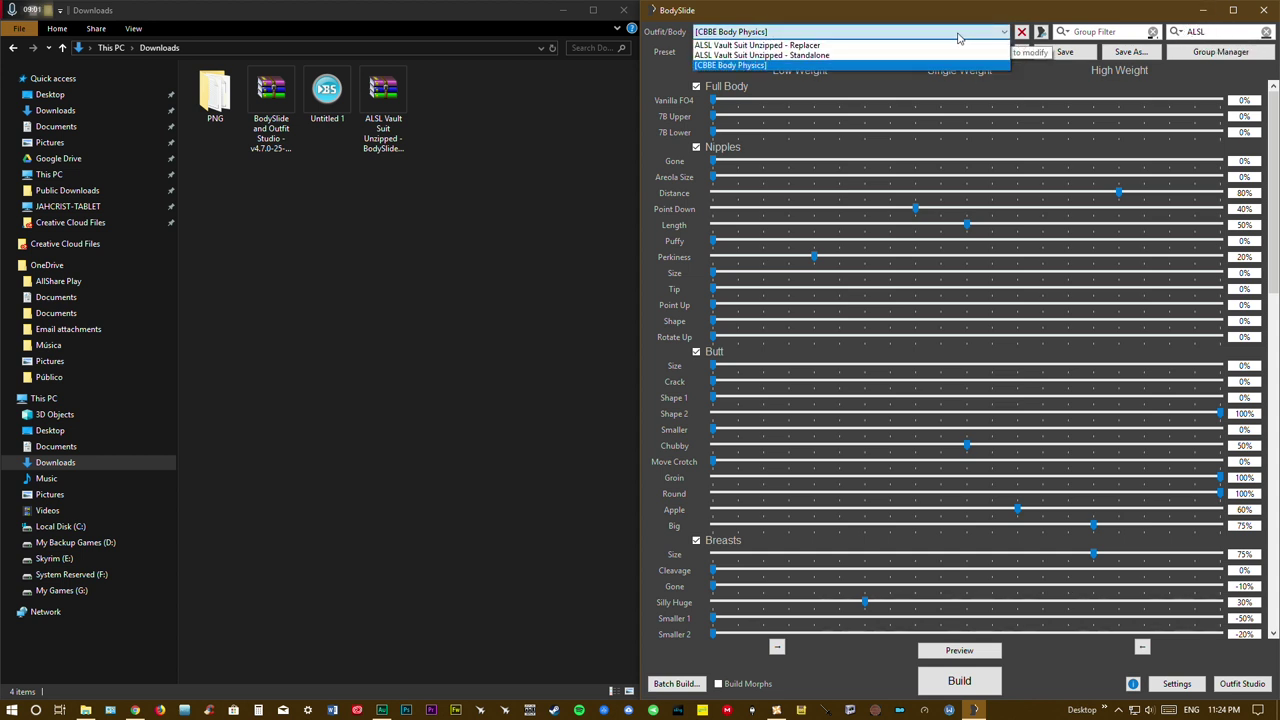
click(960, 65)
click(1266, 32)
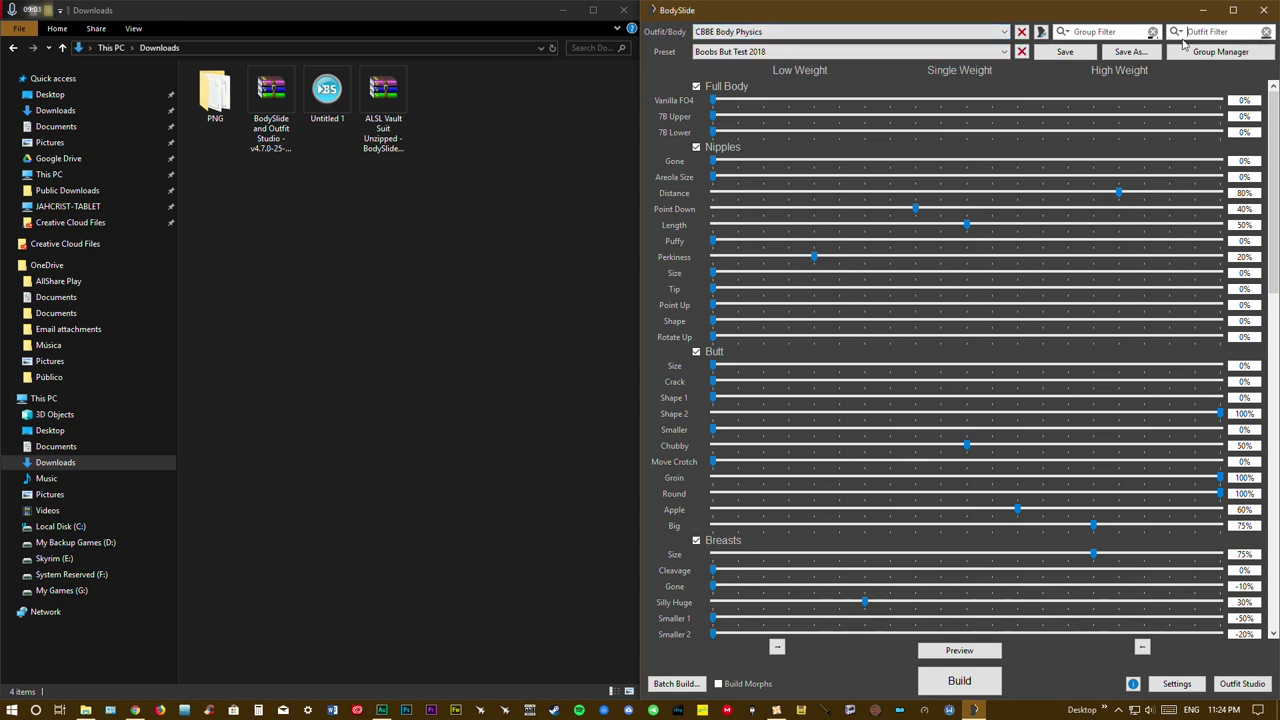
click(955, 34)
drag(1005, 90, 1004, 57)
Filter the outfits by "ALSL" and choose ALSL Vault Suit Unzipped - Replacer as the outfit
click(1217, 32)
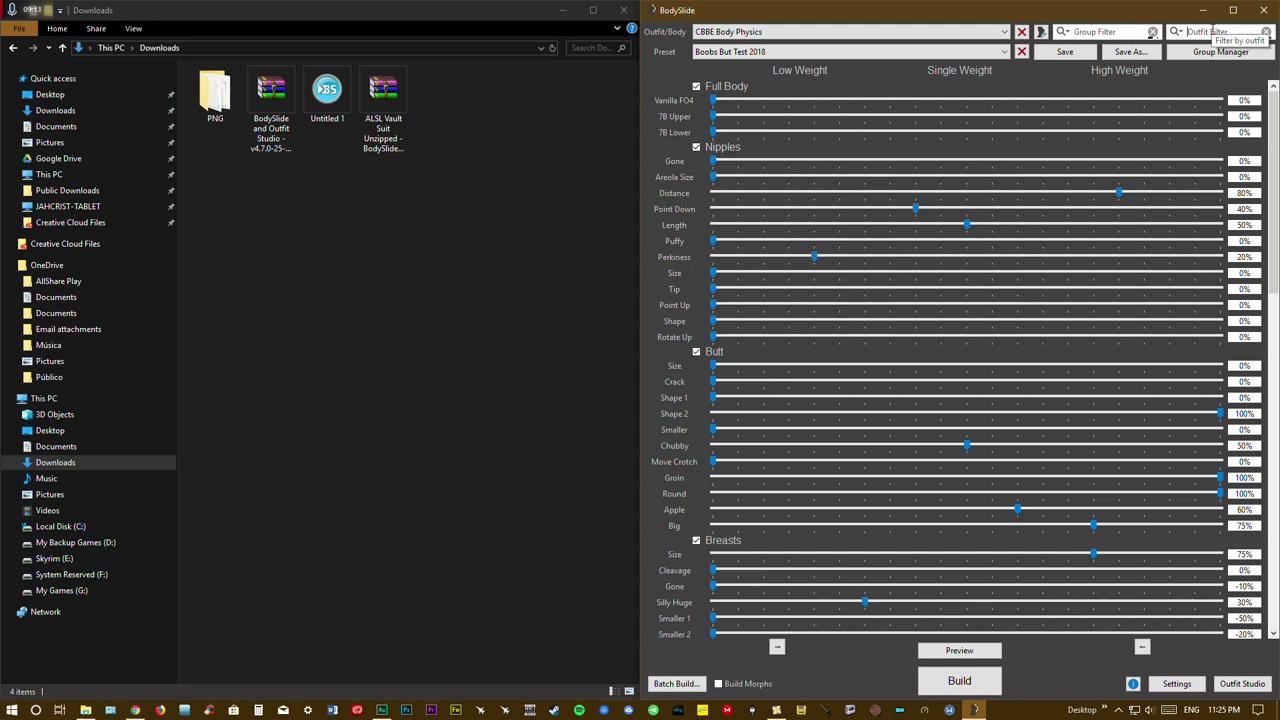
text(ALSL)
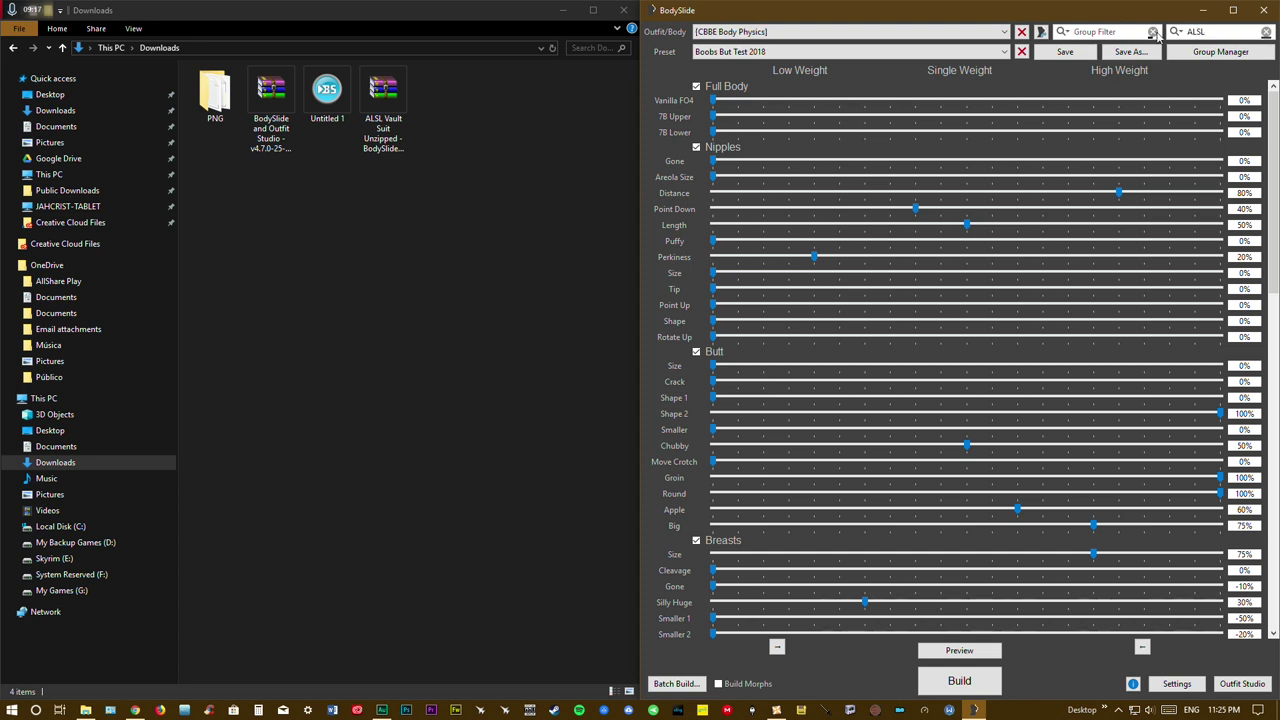
click(785, 32)
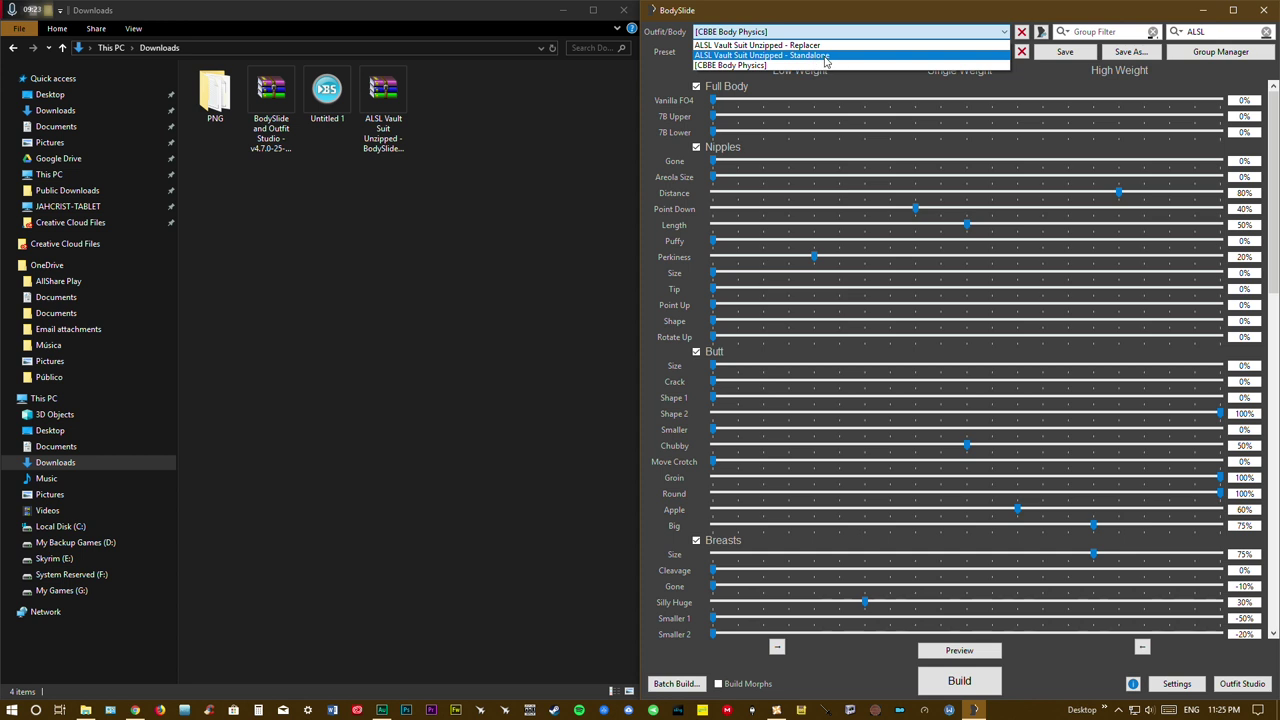
click(811, 45)
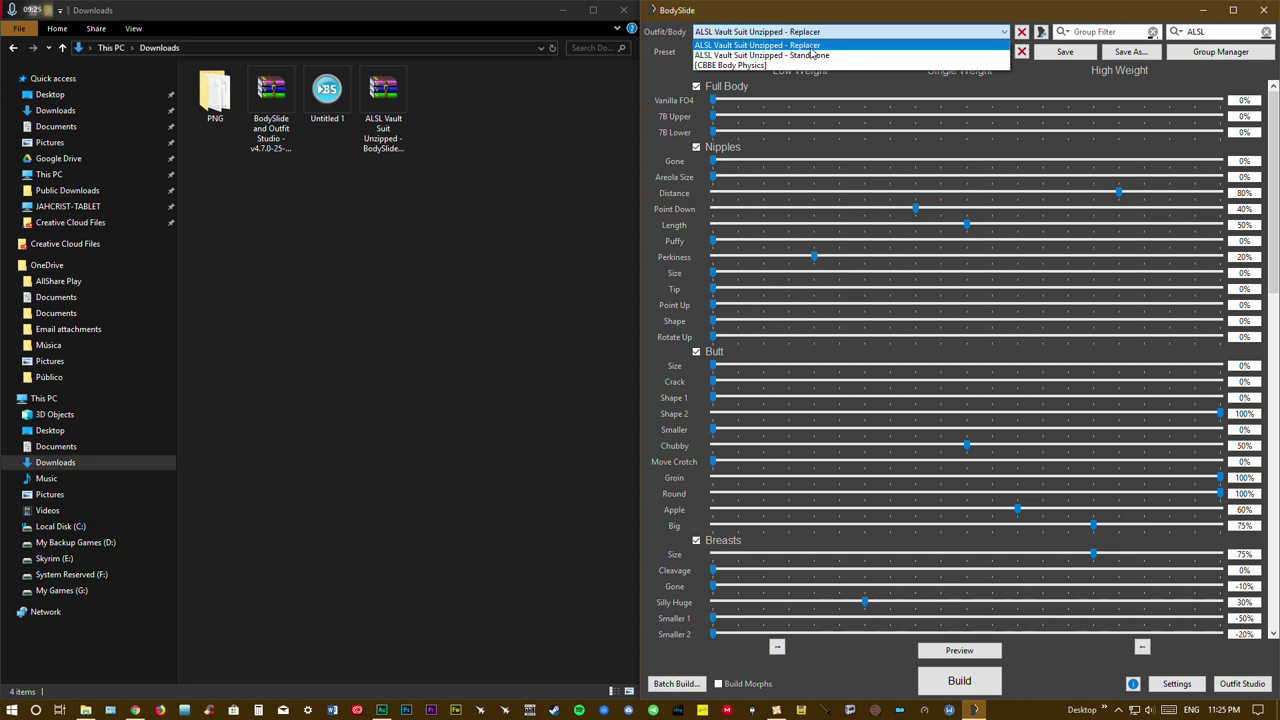
Enable Build Morphs and open the outfit preview tiled side by side with BodySlide
click(737, 685)
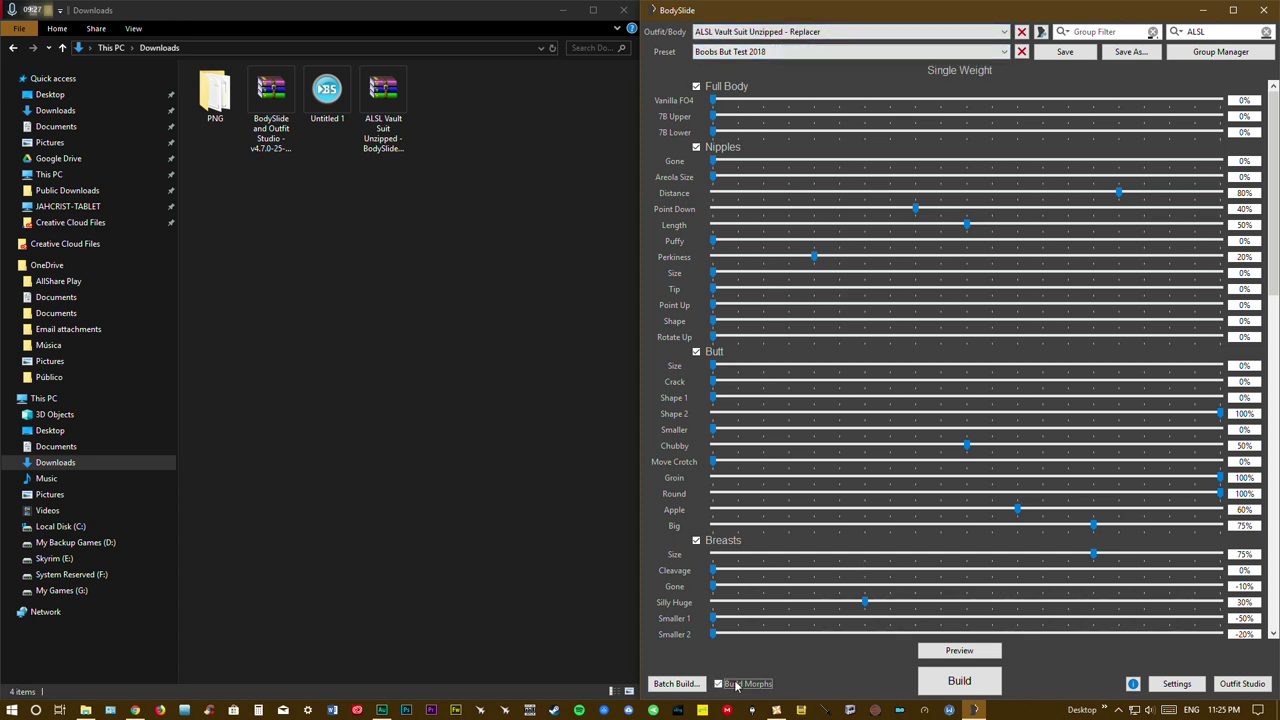
click(940, 652)
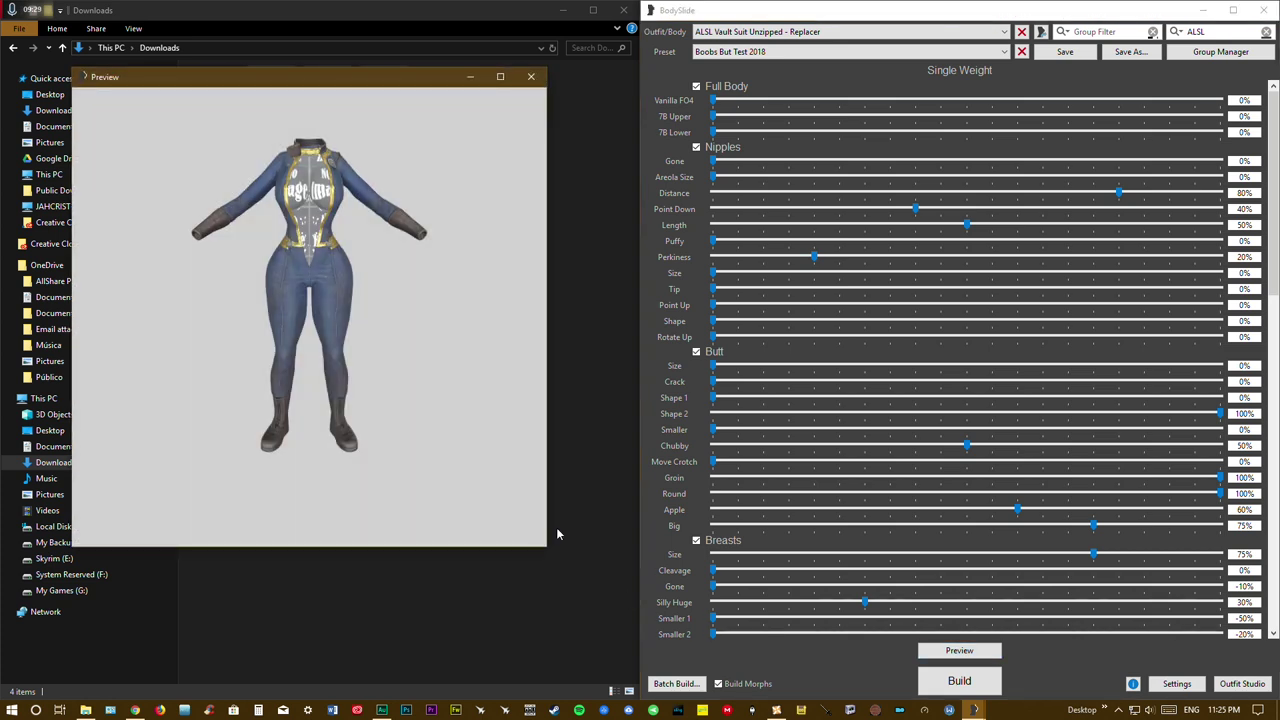
key(super+Left)
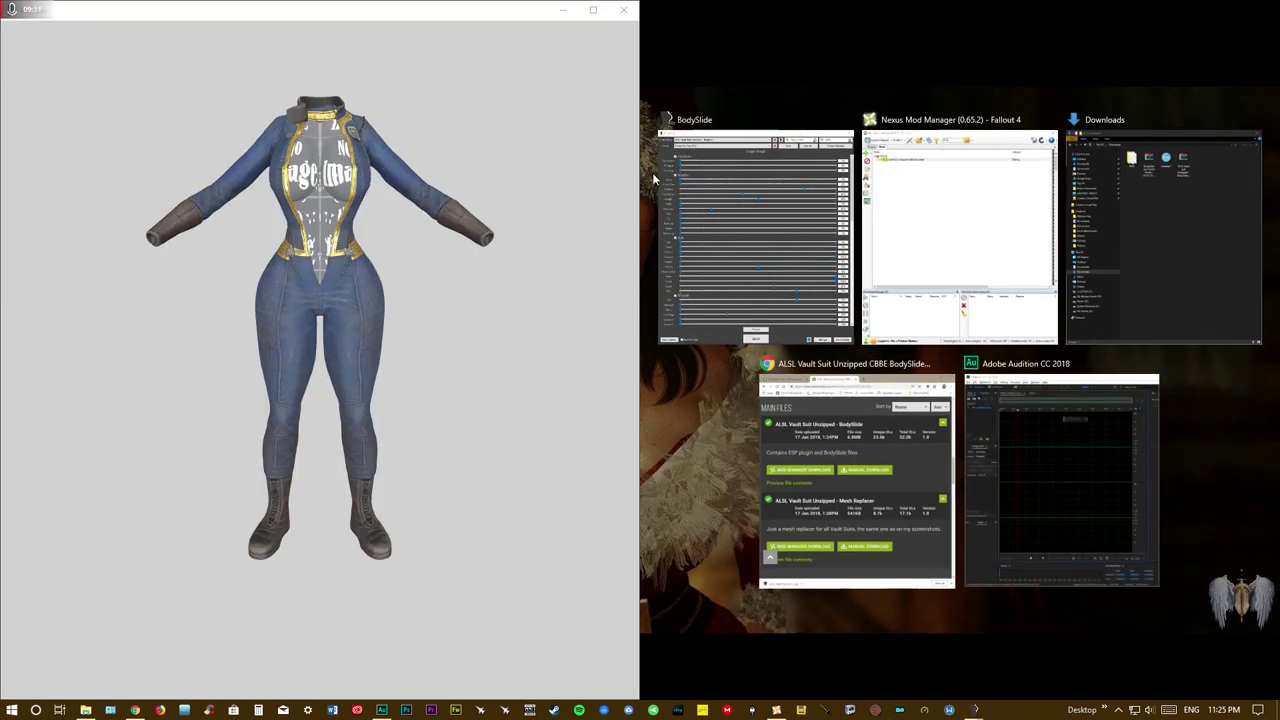
click(681, 201)
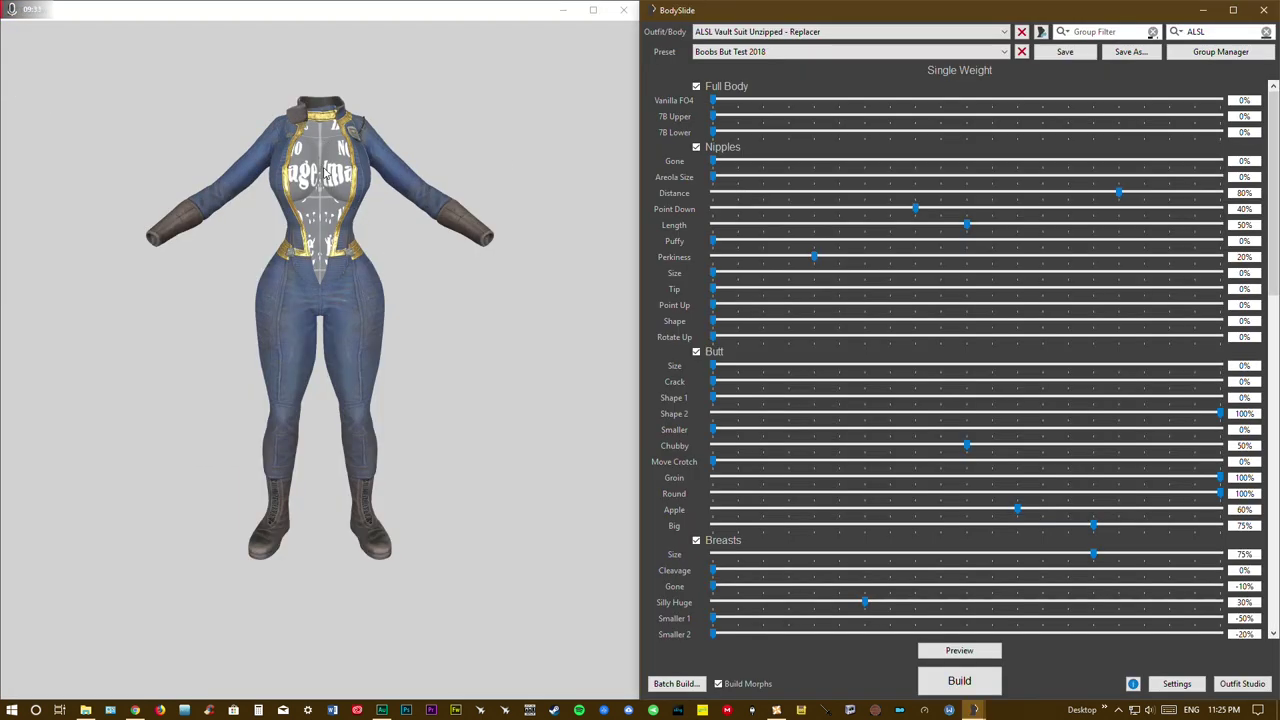
Build the ALSL Vault Suit Unzipped - Replacer outfit with the selected body preset
mouse_move(375, 284)
mouse_down()
mouse_move(292, 283)
mouse_move(372, 288)
mouse_up()
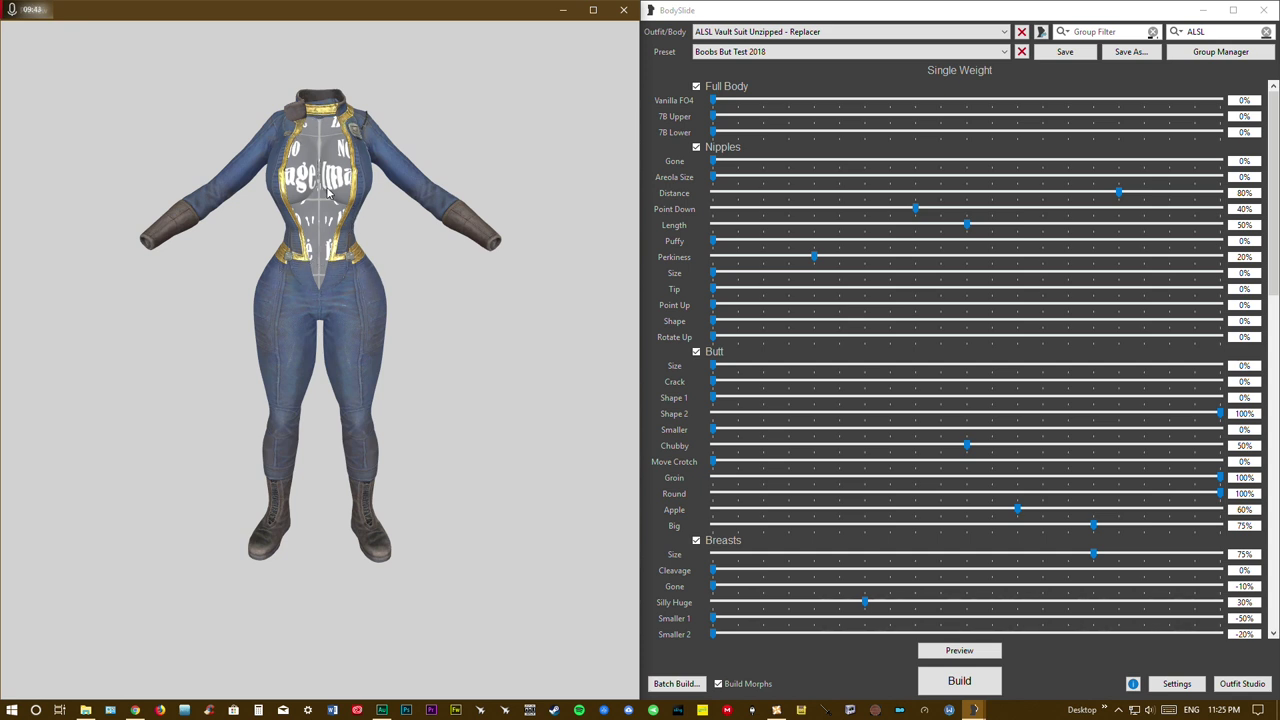
mouse_move(324, 210)
mouse_down()
mouse_move(342, 210)
mouse_move(327, 215)
mouse_up()
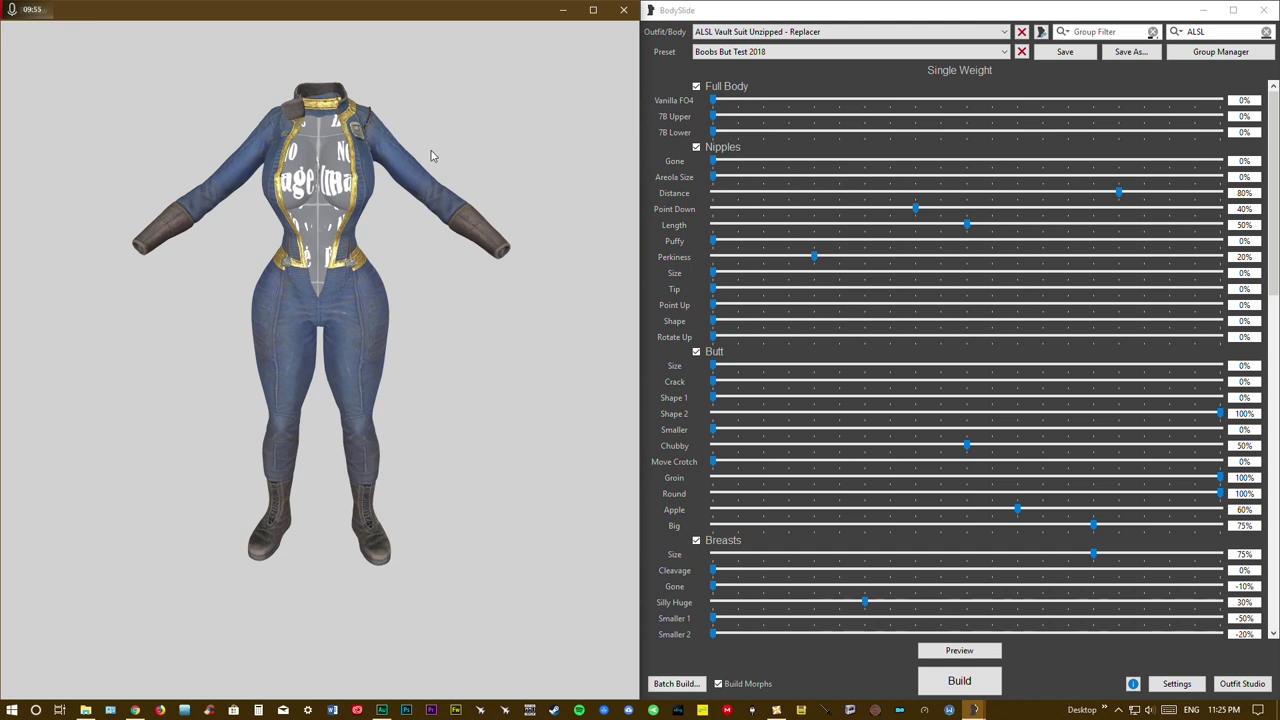
right_drag(358, 178, 362, 175)
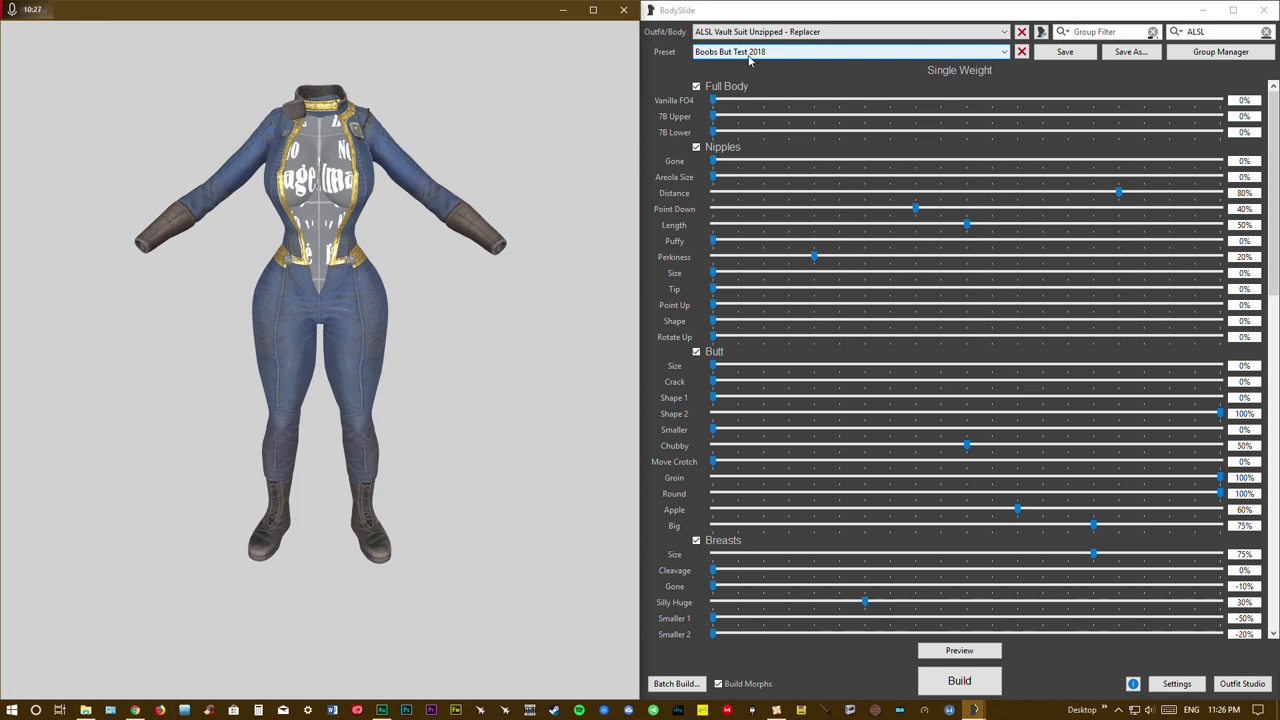
click(275, 177)
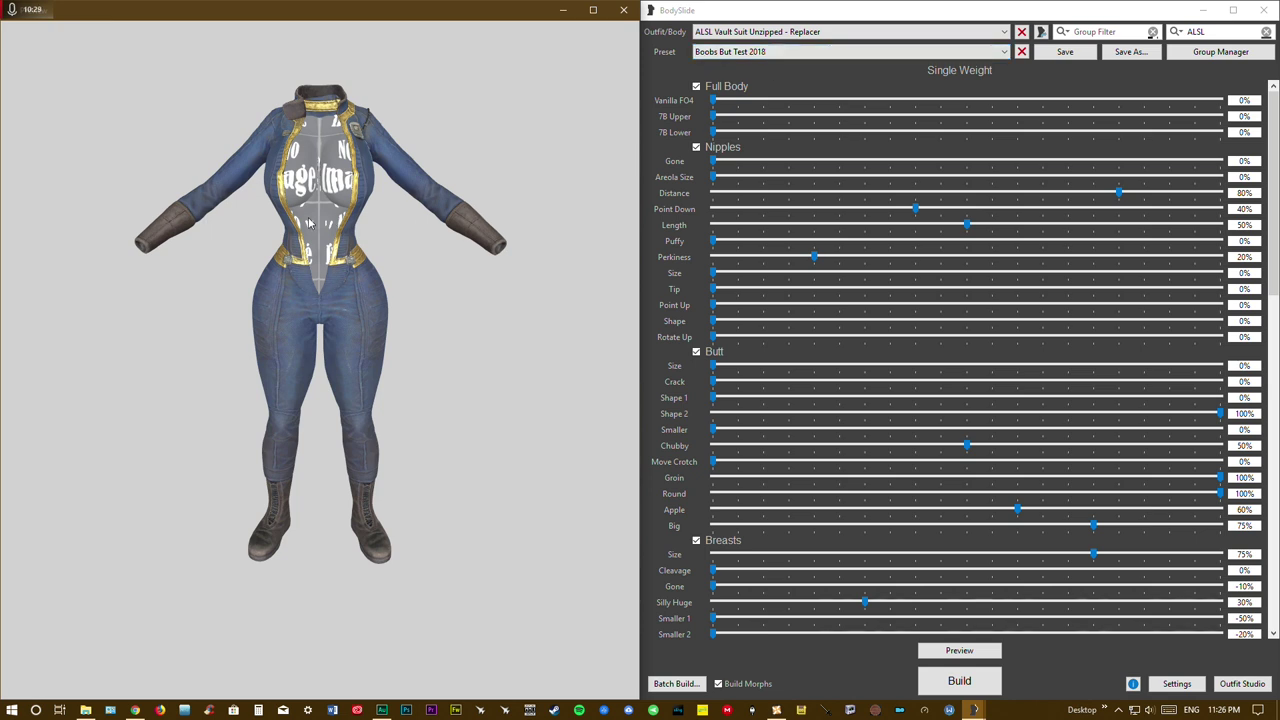
drag(312, 223, 393, 304)
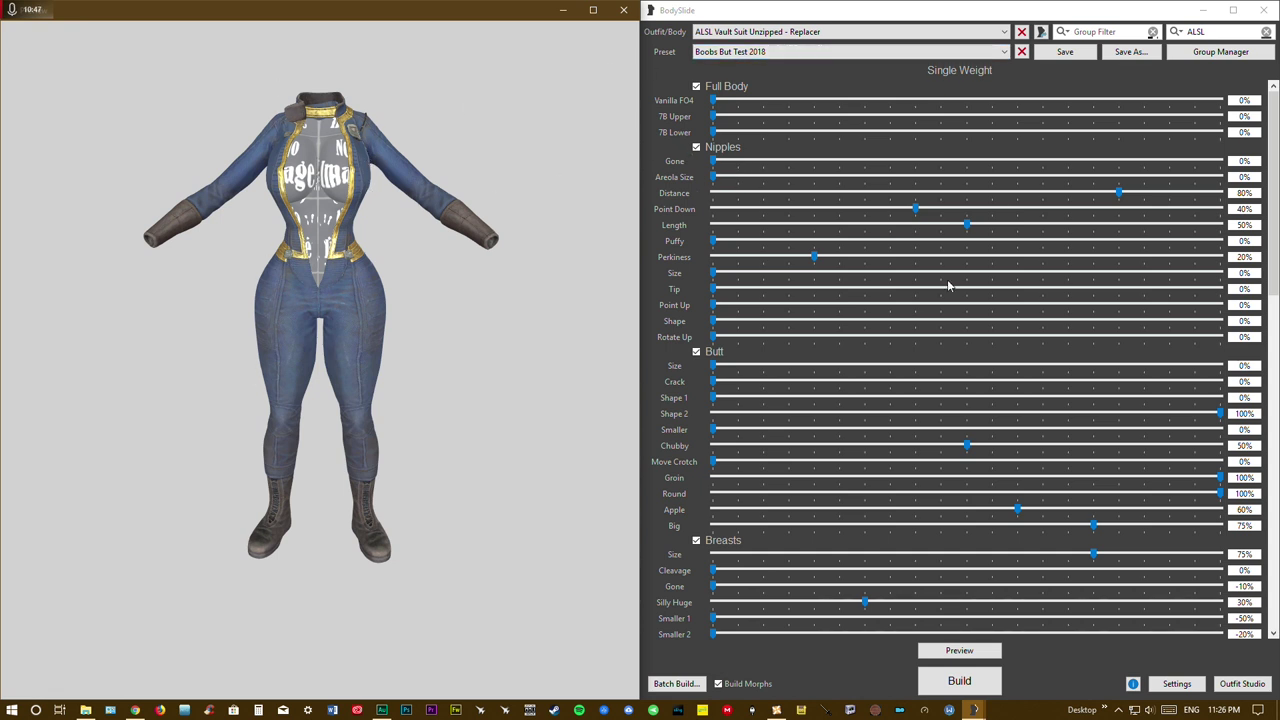
click(957, 681)
click(1070, 362)
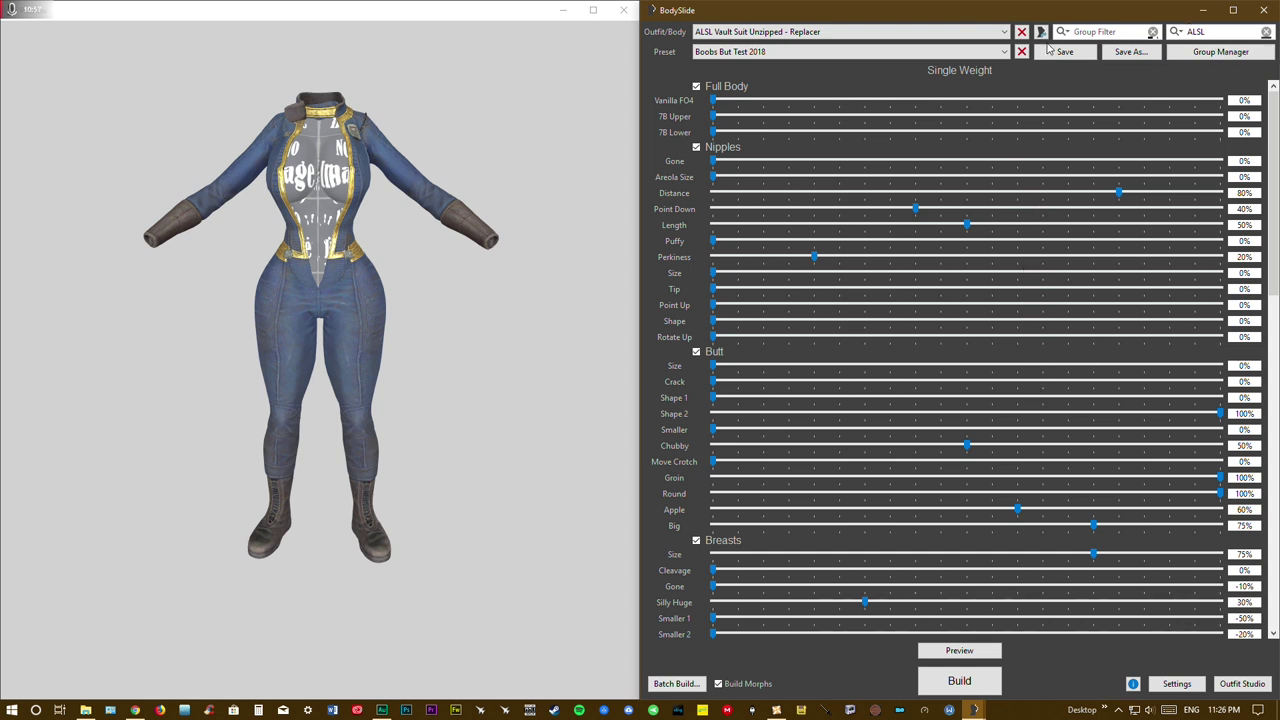
Switch the outfit to ALSL Vault Suit Unzipped - Standalone and inspect it in the preview
click(778, 31)
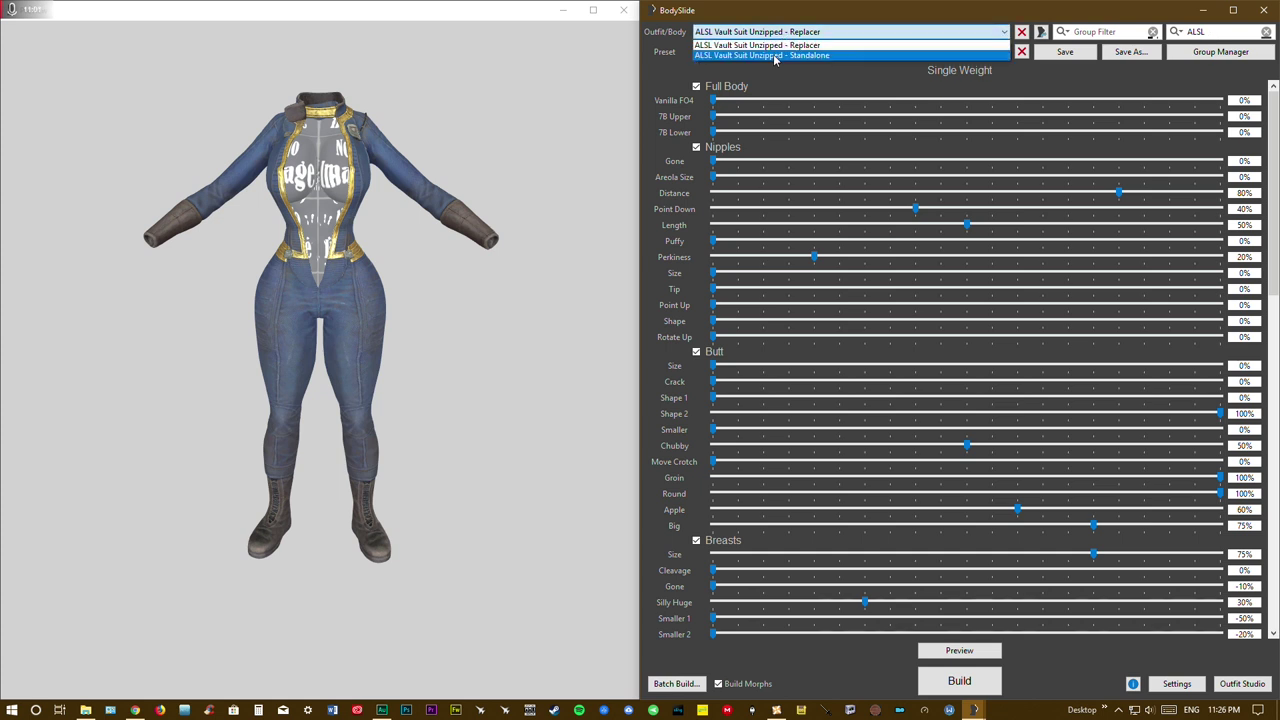
click(772, 56)
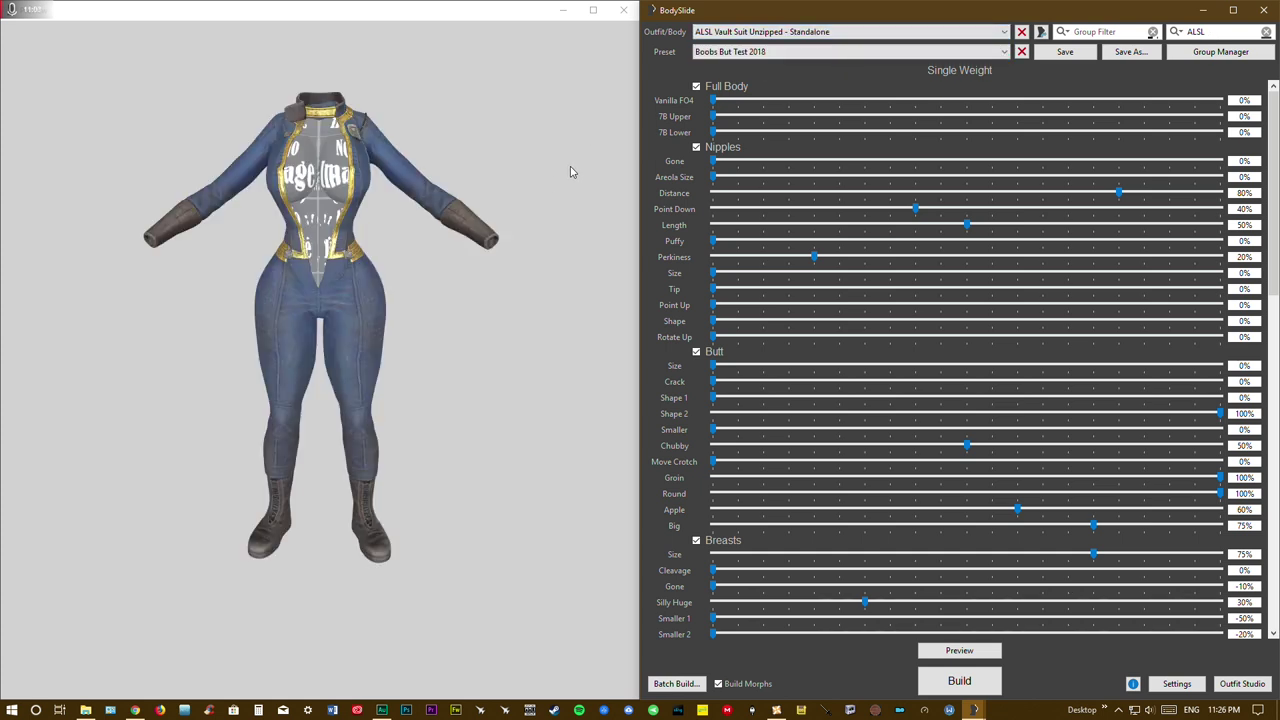
mouse_move(571, 171)
mouse_down()
mouse_move(486, 181)
mouse_move(563, 177)
mouse_up()
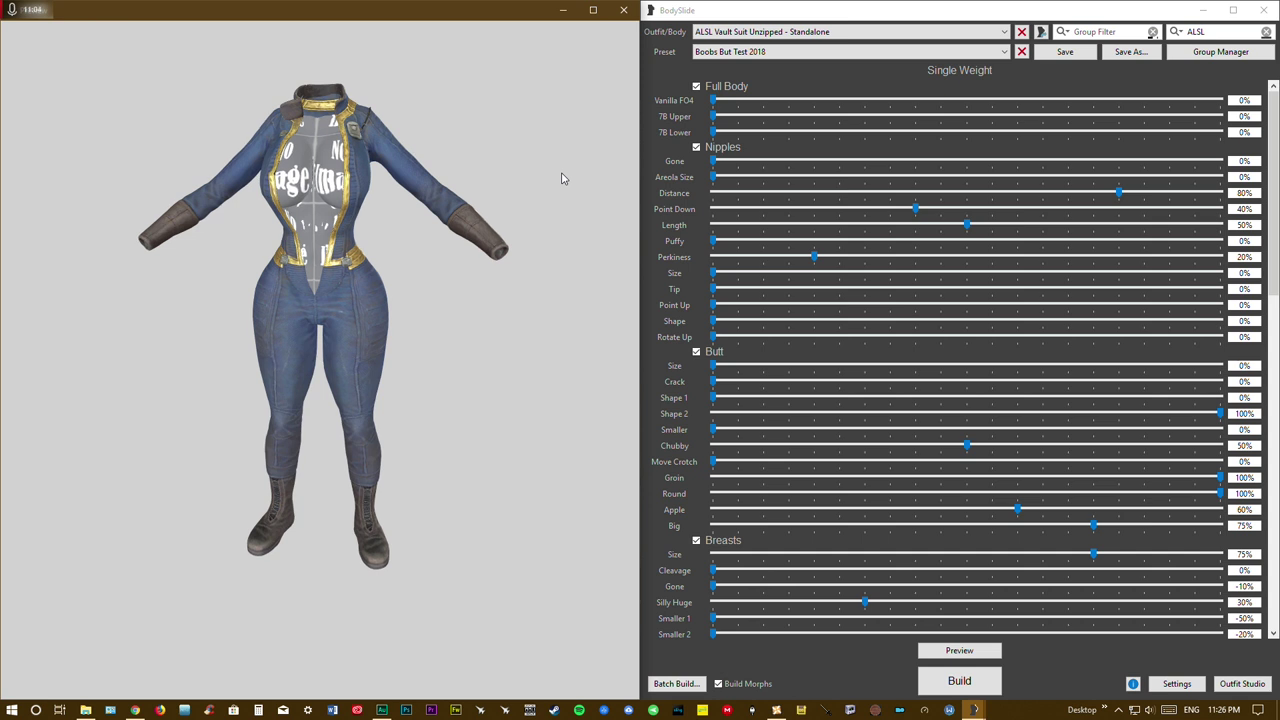
click(808, 35)
click(825, 18)
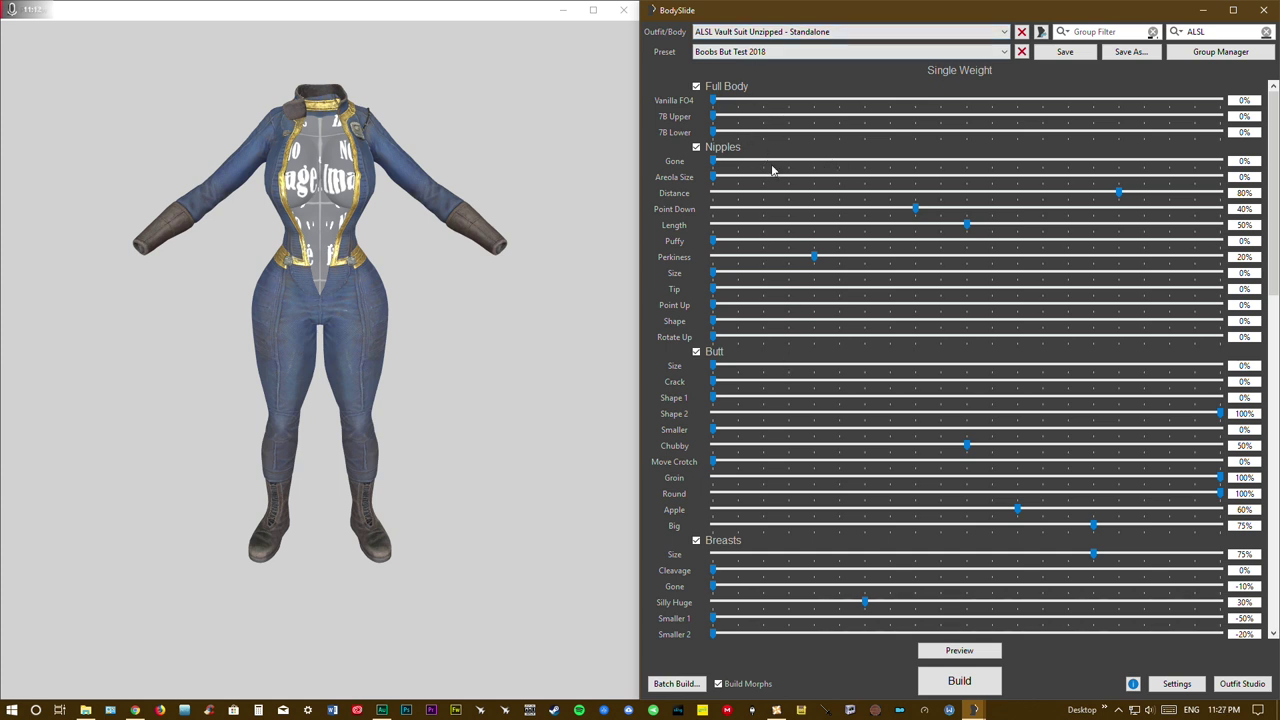
Batch build both the Replacer and Standalone sets of ALSL Vault Suit Unzipped
click(673, 684)
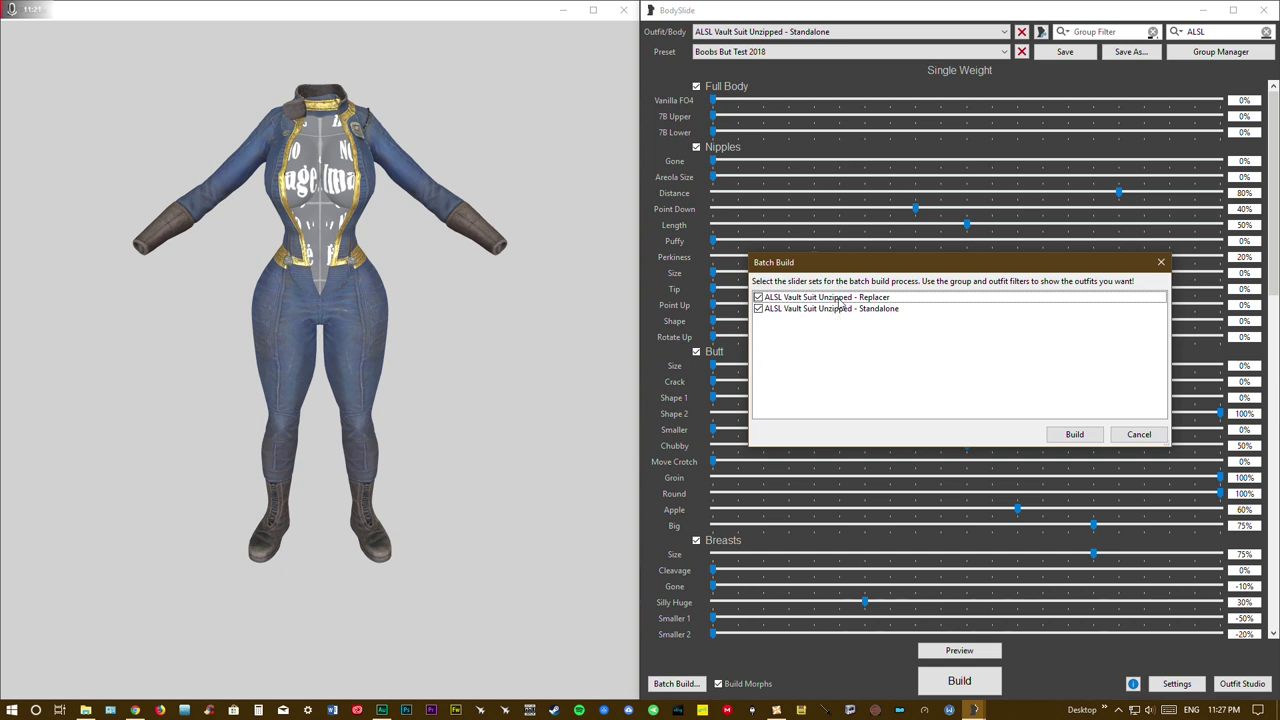
click(1076, 434)
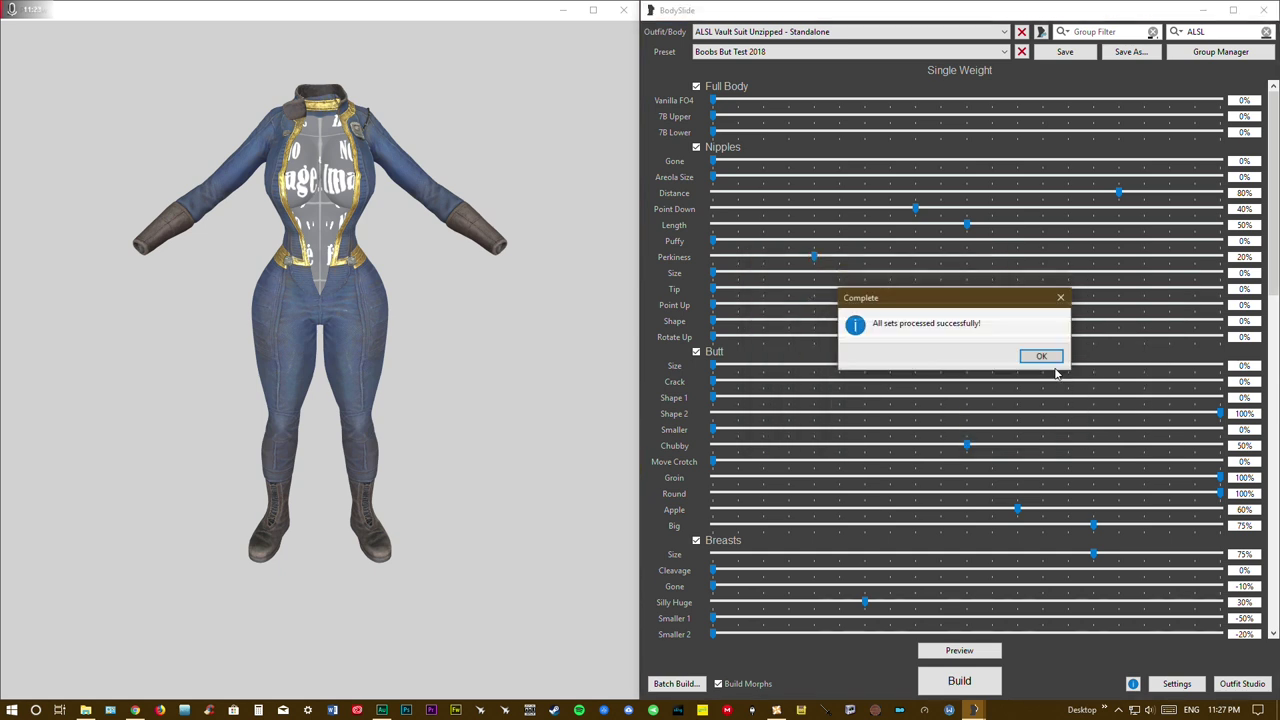
click(1046, 355)
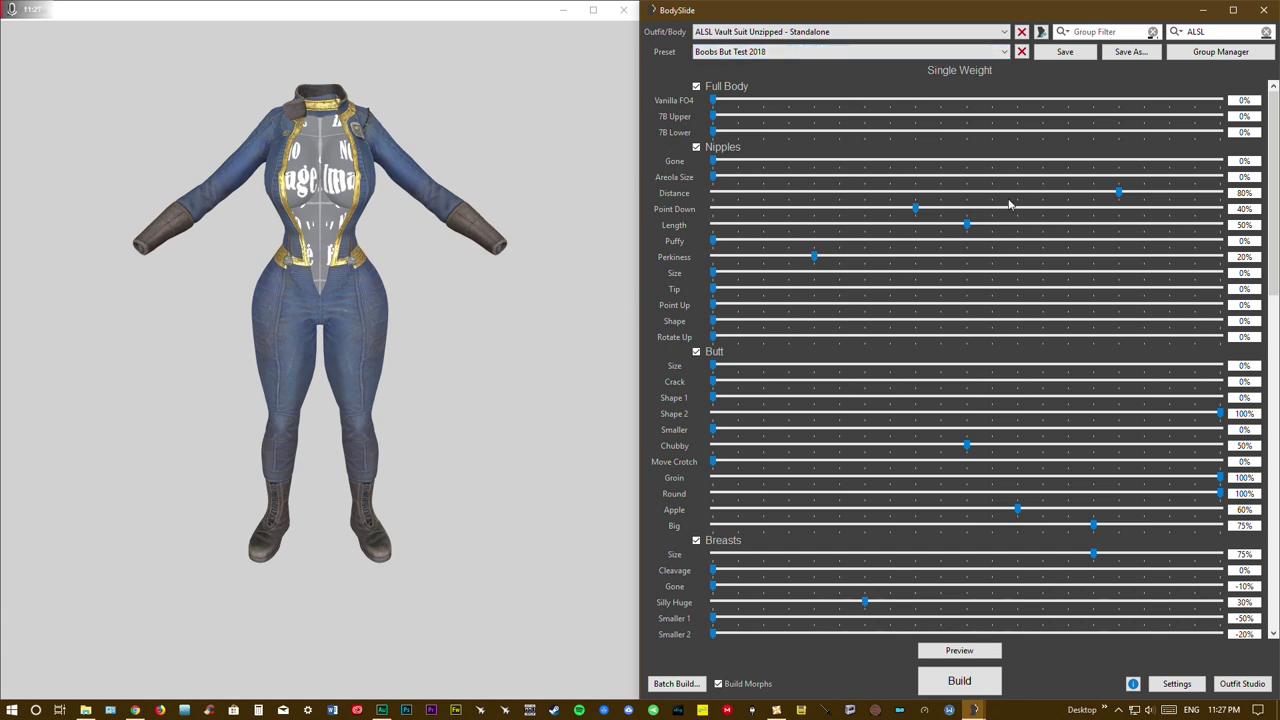
Clear the outfit filter and browse the full outfit list down to the Nanosuit 6.0 entries
click(1266, 32)
click(889, 36)
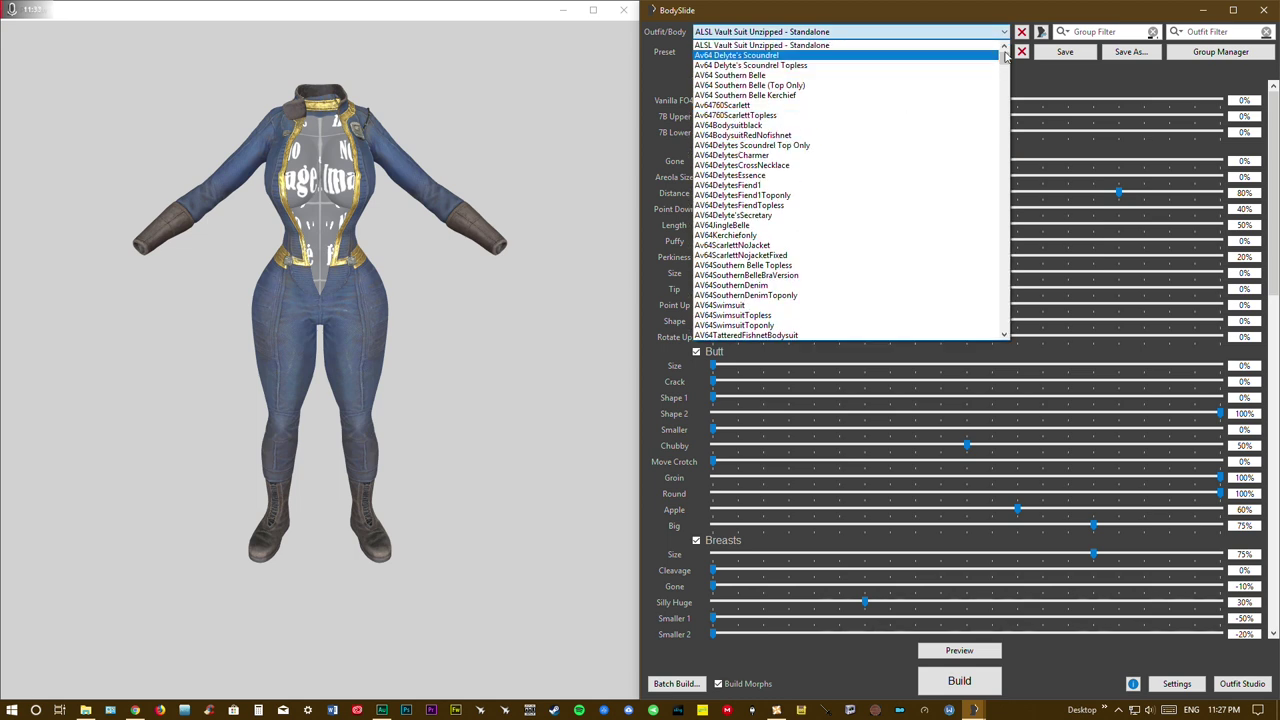
drag(1004, 58, 1019, 296)
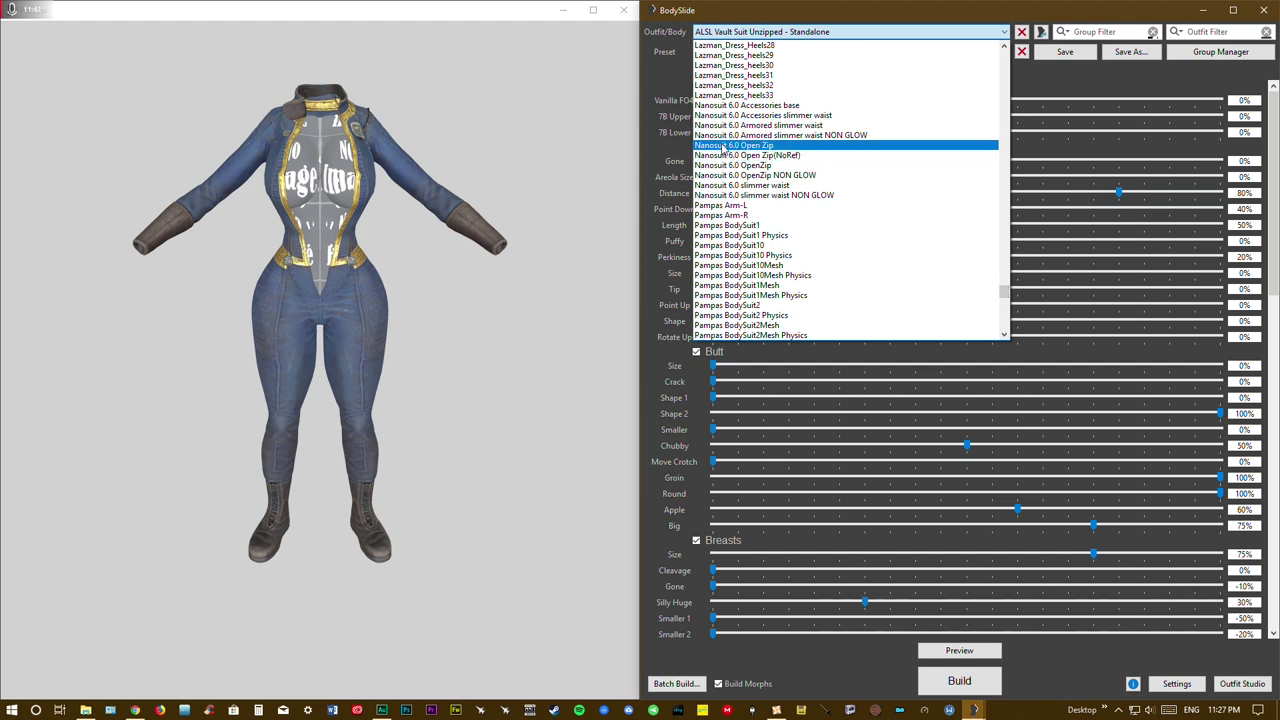
Filter the outfits by "nanosuit" and look through the matching outfits without choosing one
click(1215, 32)
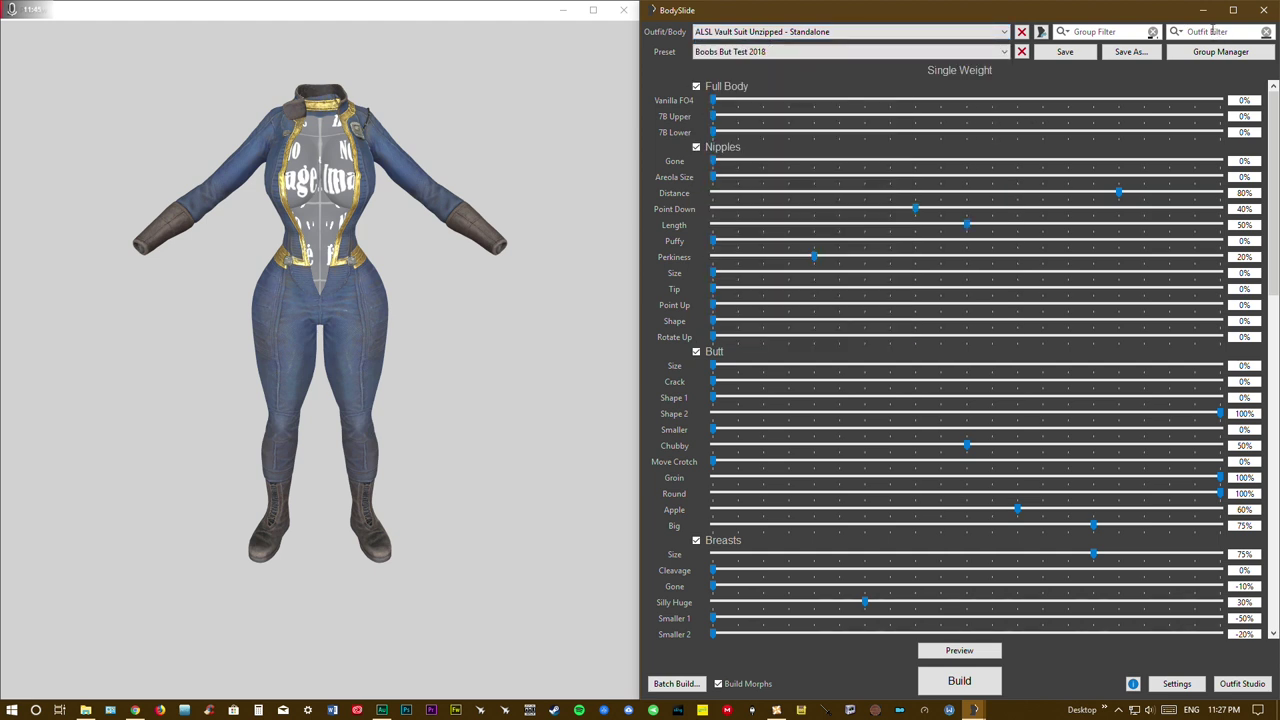
text(nanosuit)
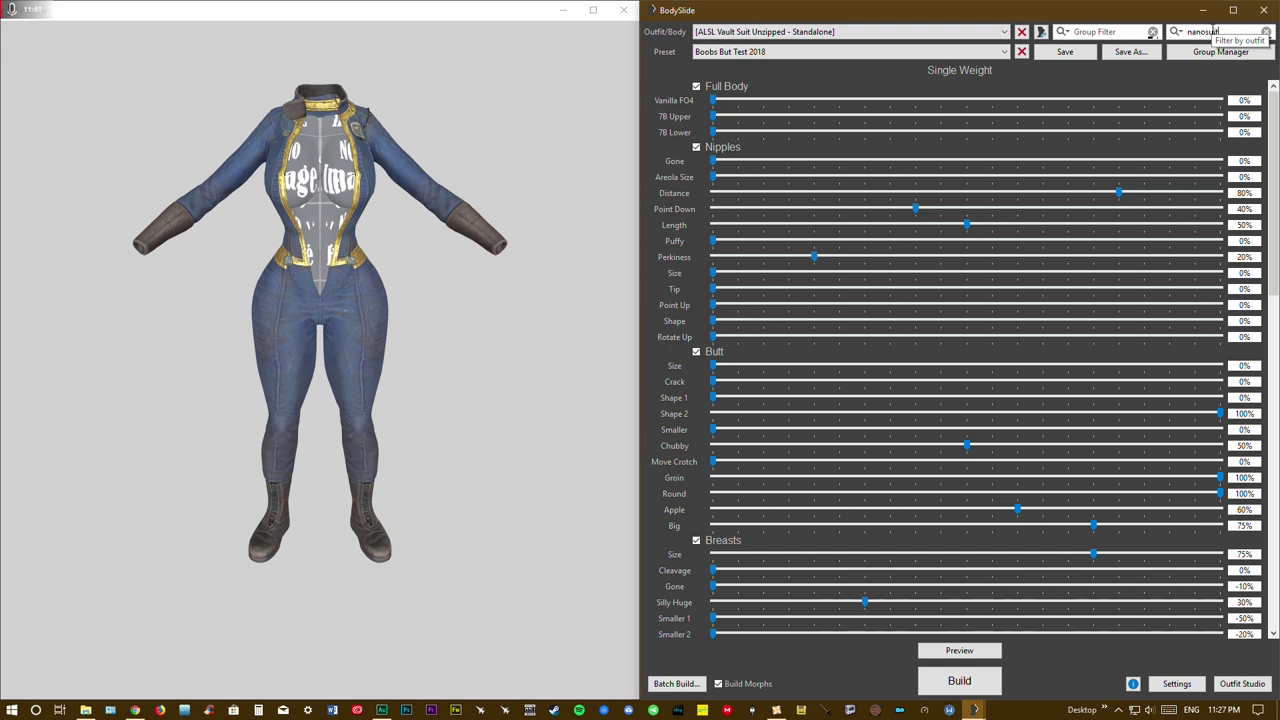
click(770, 31)
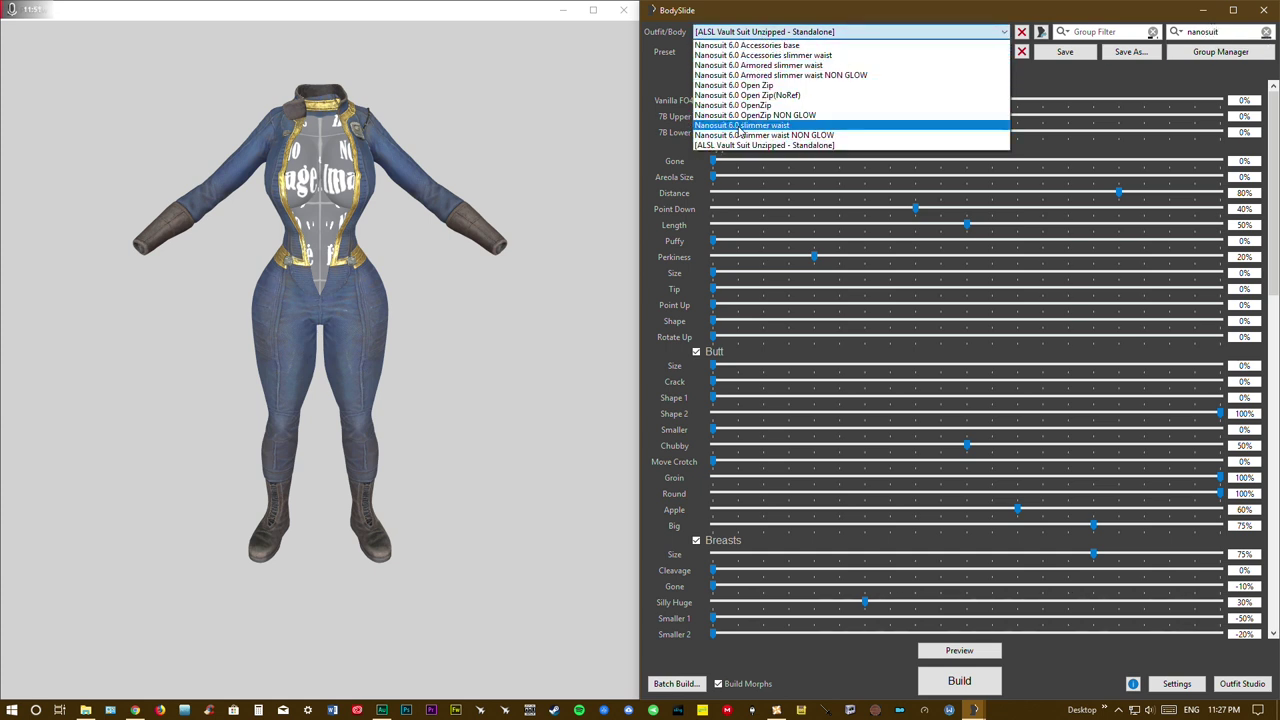
click(786, 16)
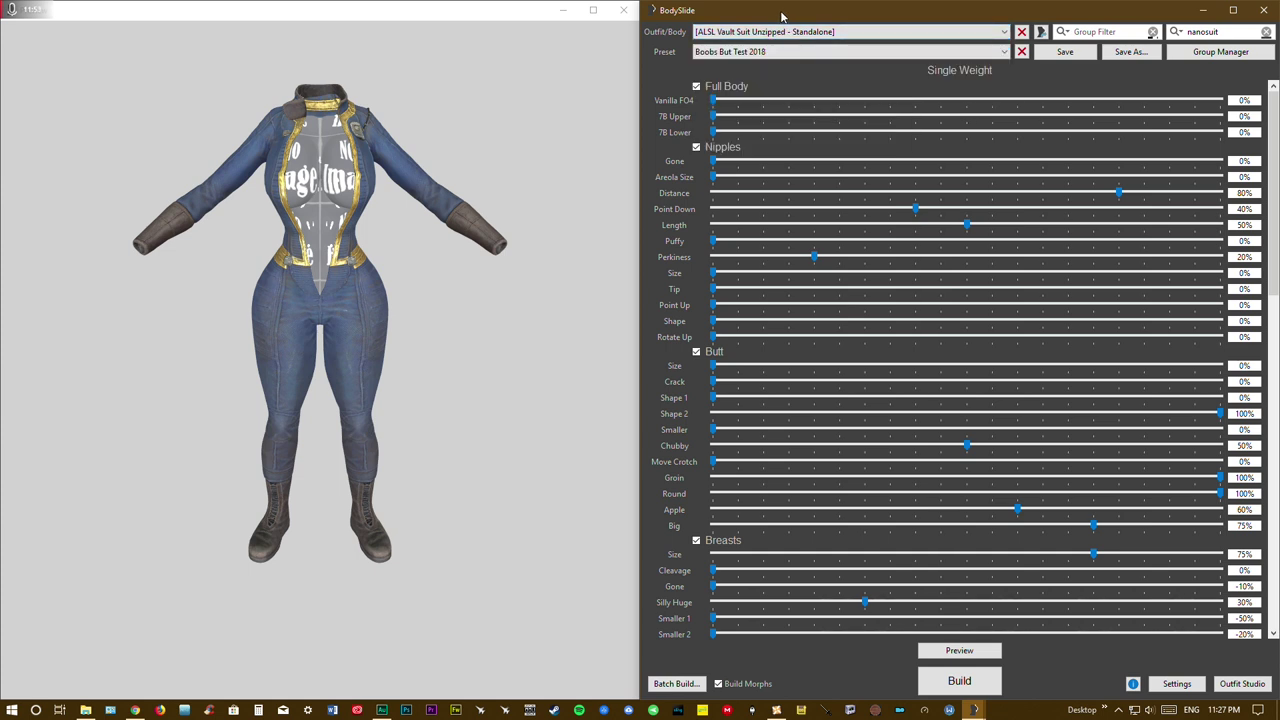
Start a batch build with all the Nanosuit 6.0 slider sets included
click(775, 32)
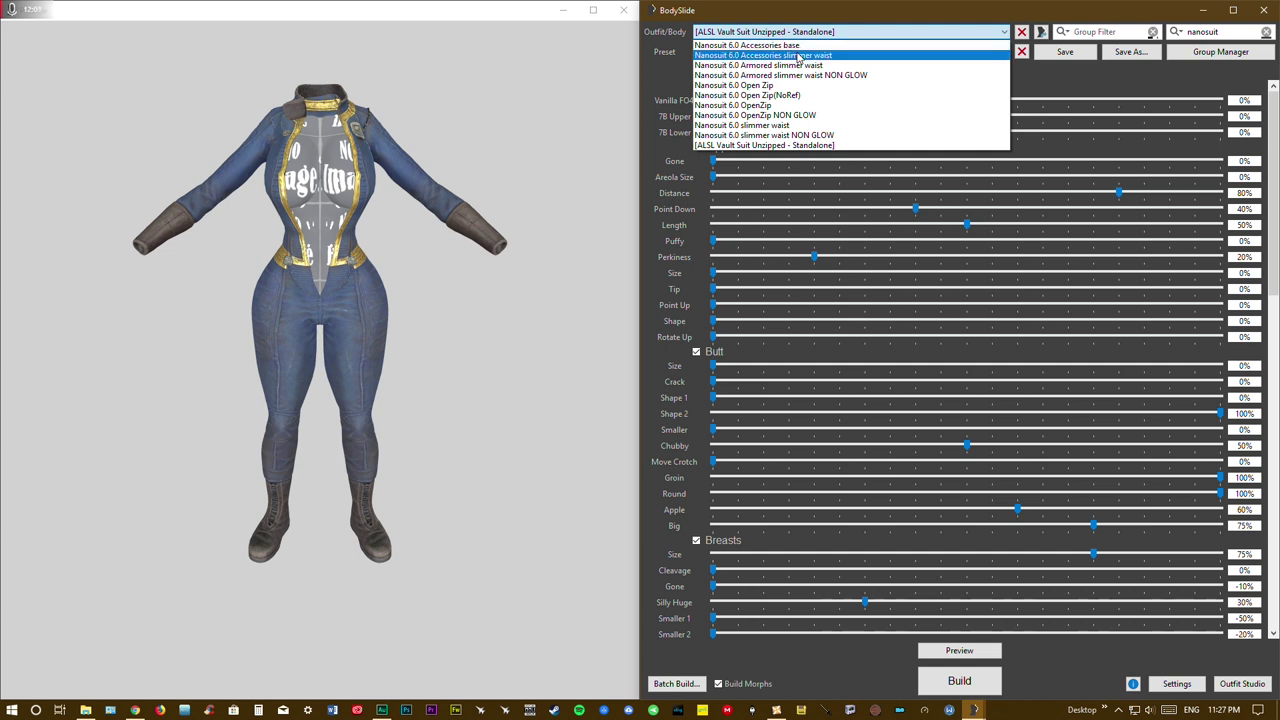
click(795, 18)
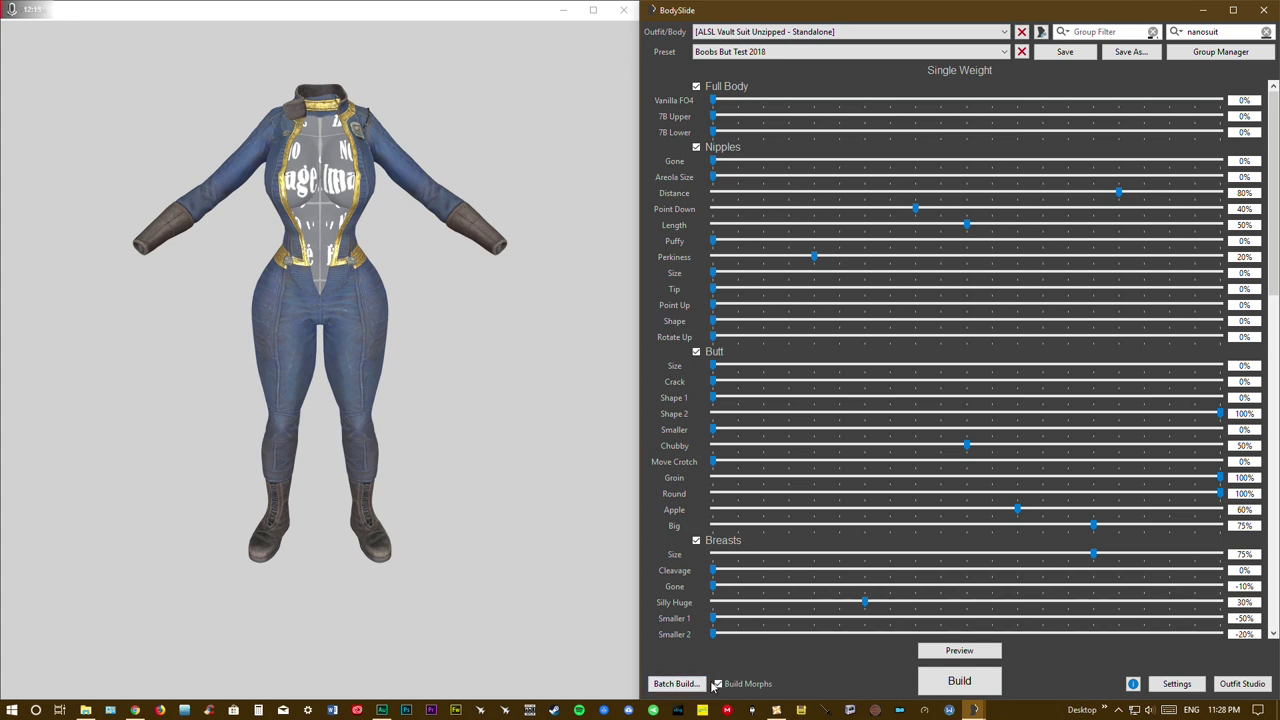
click(676, 684)
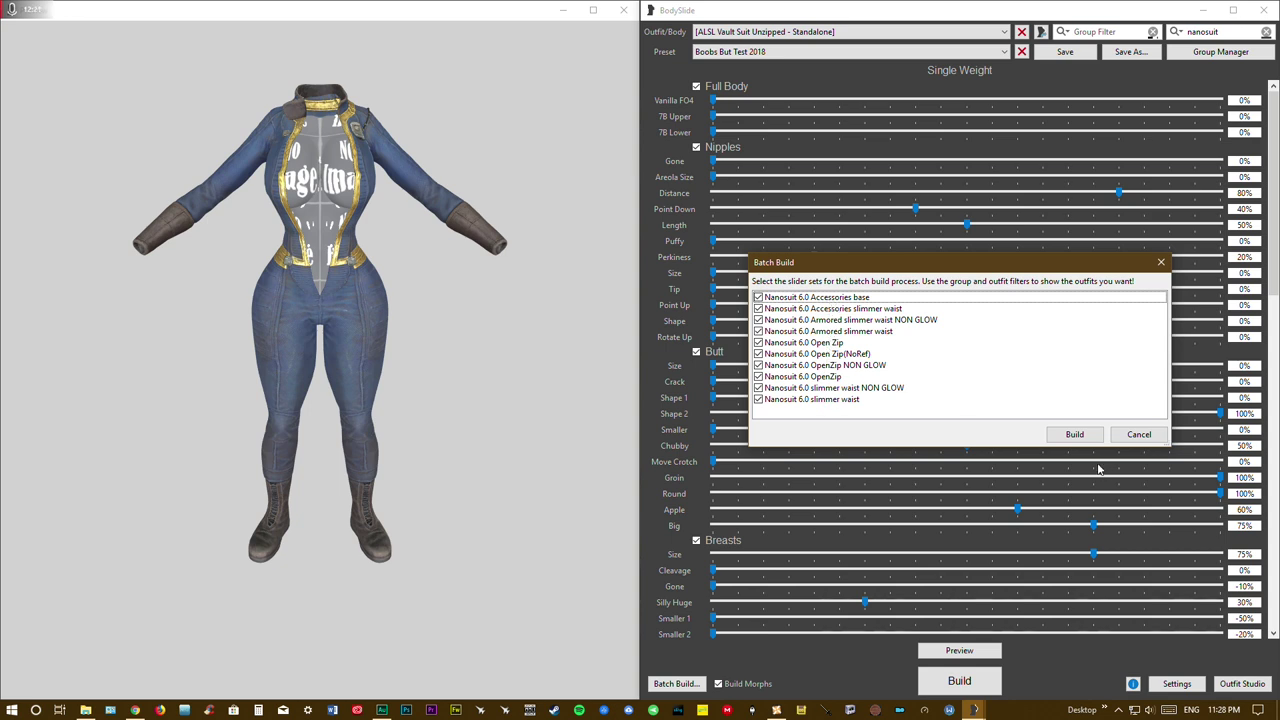
click(1076, 436)
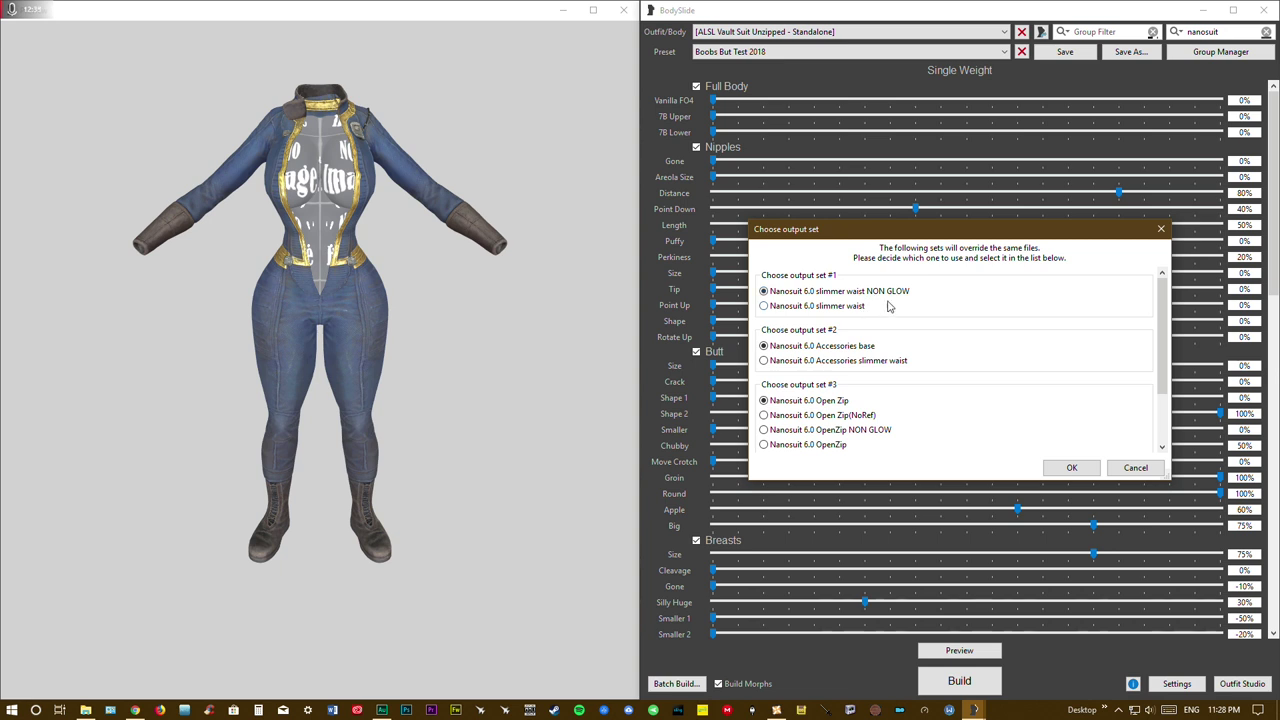
Choose Nanosuit 6.0 slimmer waist for output set #1 and Nanosuit 6.0 Accessories slimmer waist for output set #2
click(856, 309)
click(865, 362)
scroll(905, 420, down, 3)
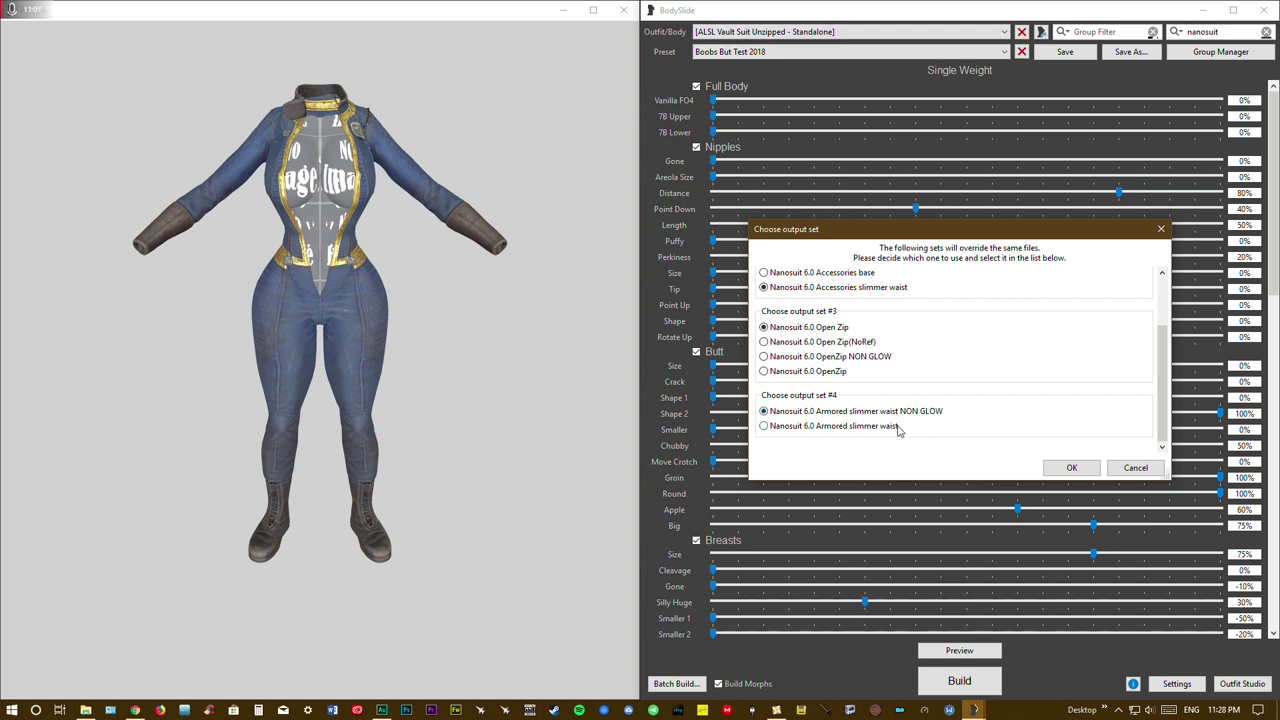
scroll(876, 428, up, 3)
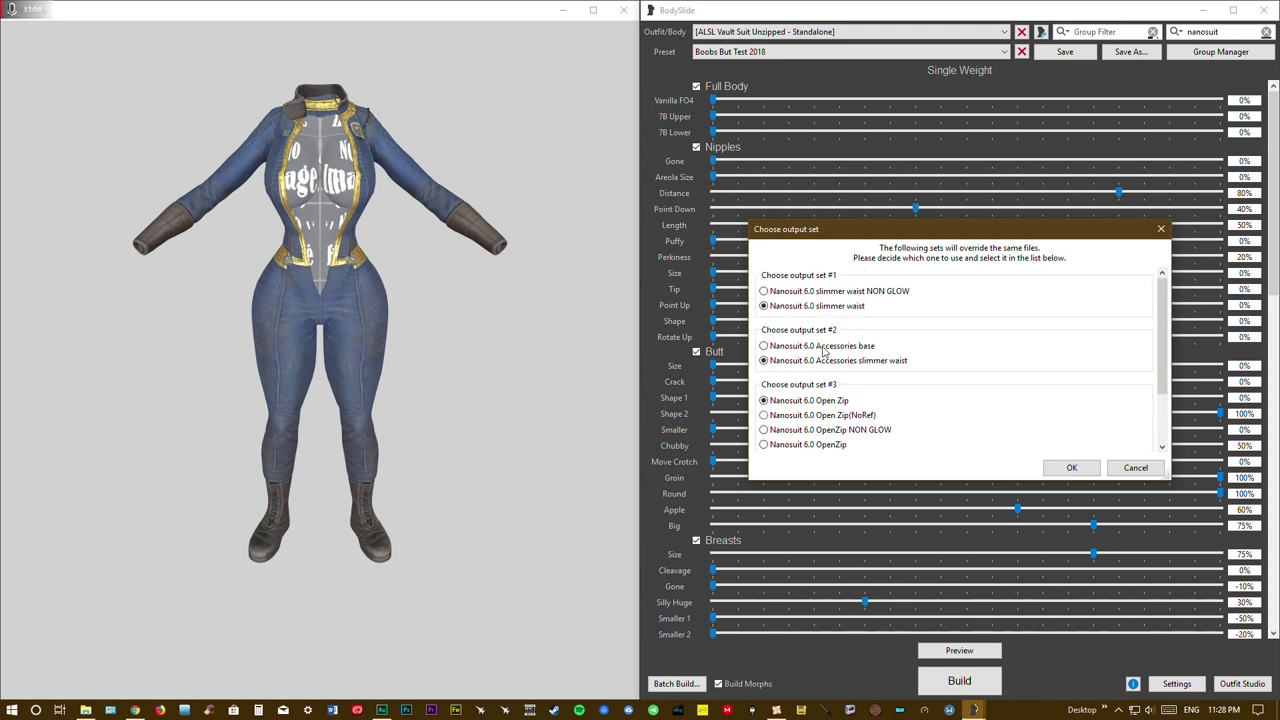
Choose Nanosuit 6.0 slimmer waist NON GLOW and Accessories base for output sets #1 and #2, and run the batch build
click(821, 292)
click(815, 347)
scroll(860, 418, down, 3)
scroll(822, 415, up, 3)
scroll(826, 413, down, 1)
click(1066, 470)
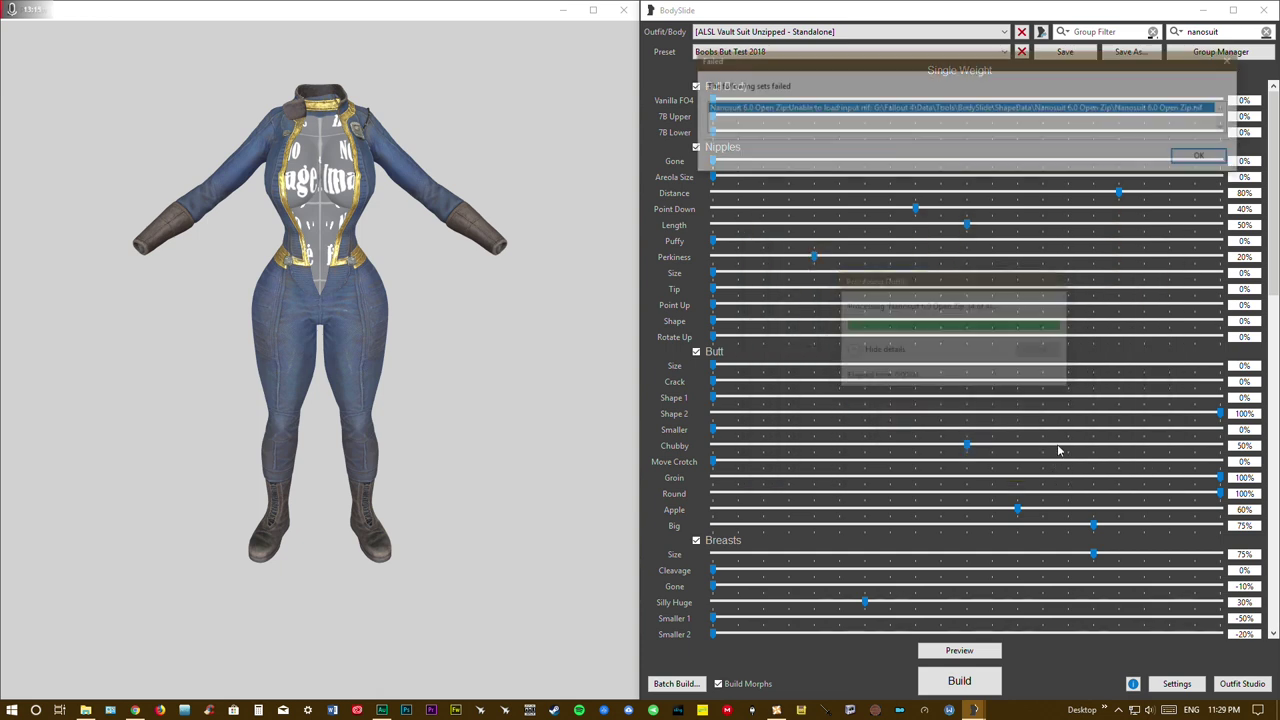
click(1206, 160)
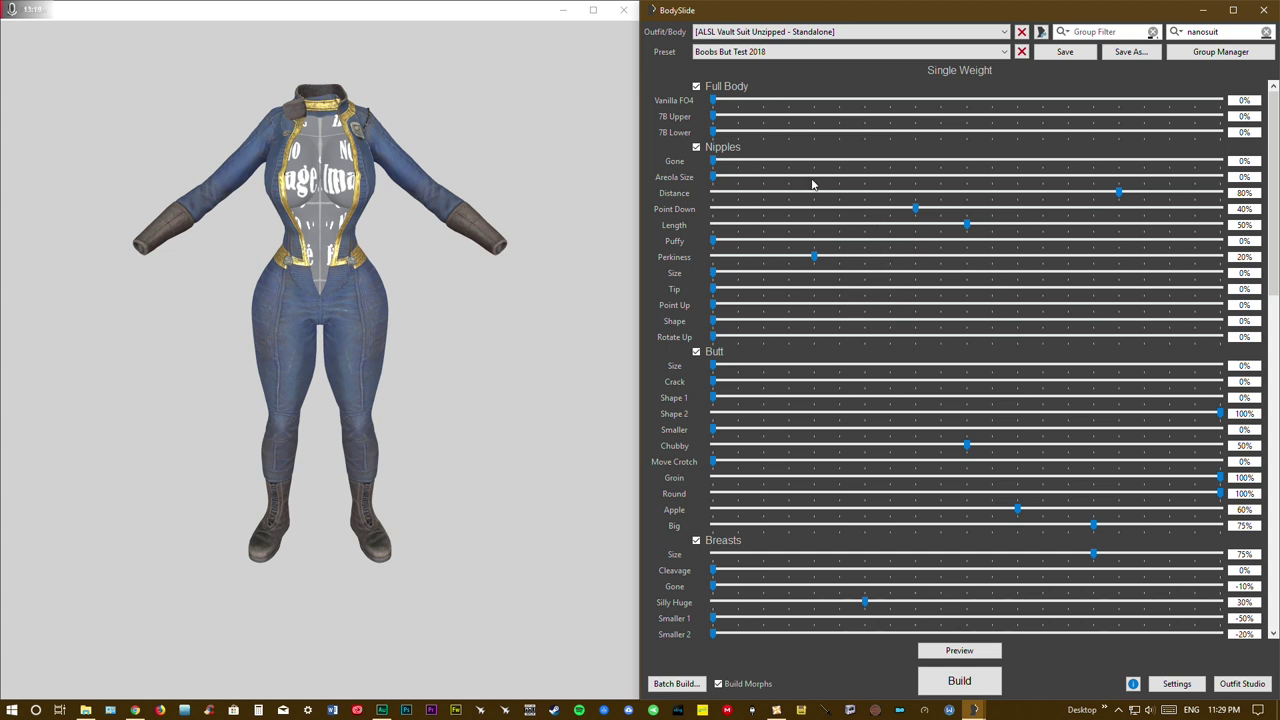
click(807, 33)
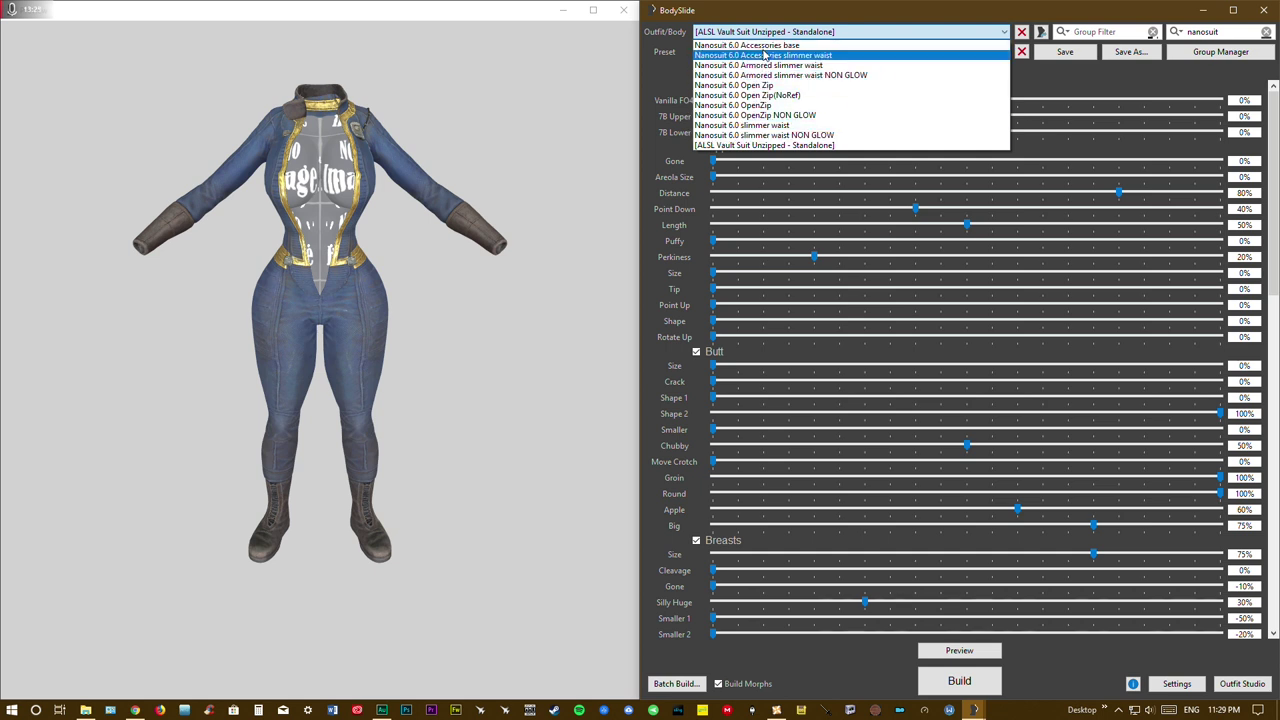
click(785, 18)
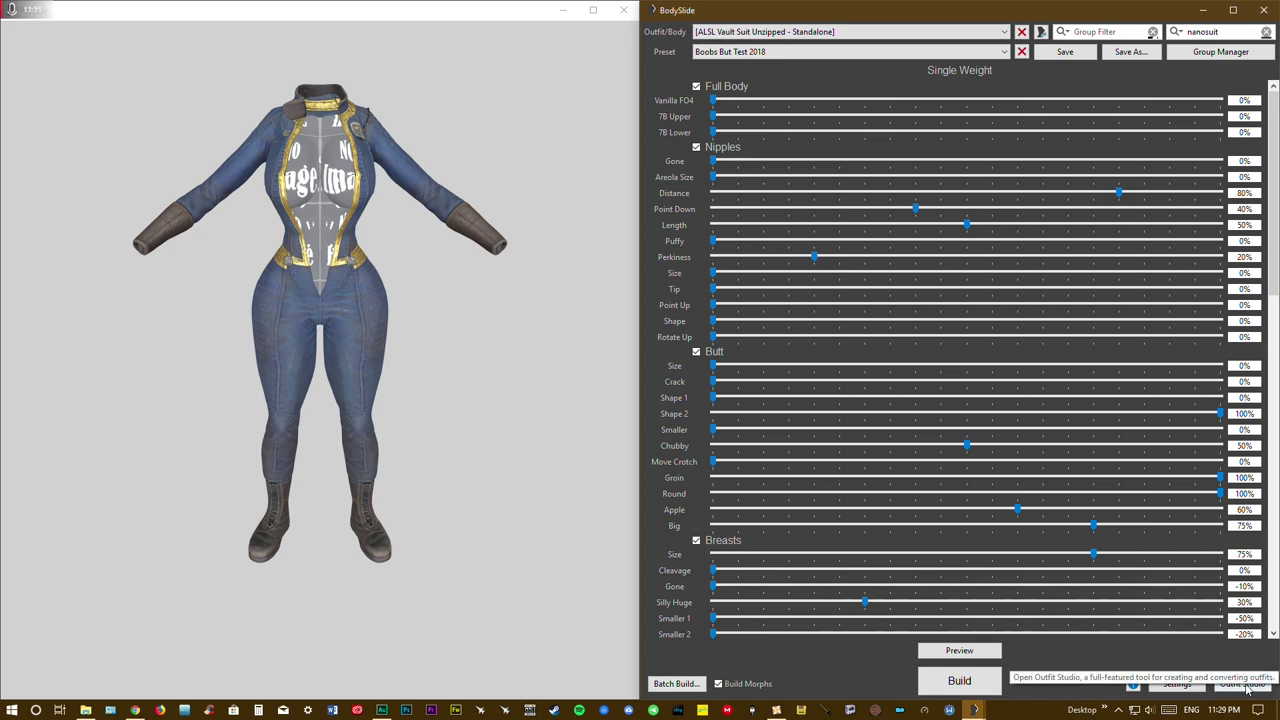
Open Outfit Studio to look at its empty workspace beside the preview, and close it again
click(1245, 684)
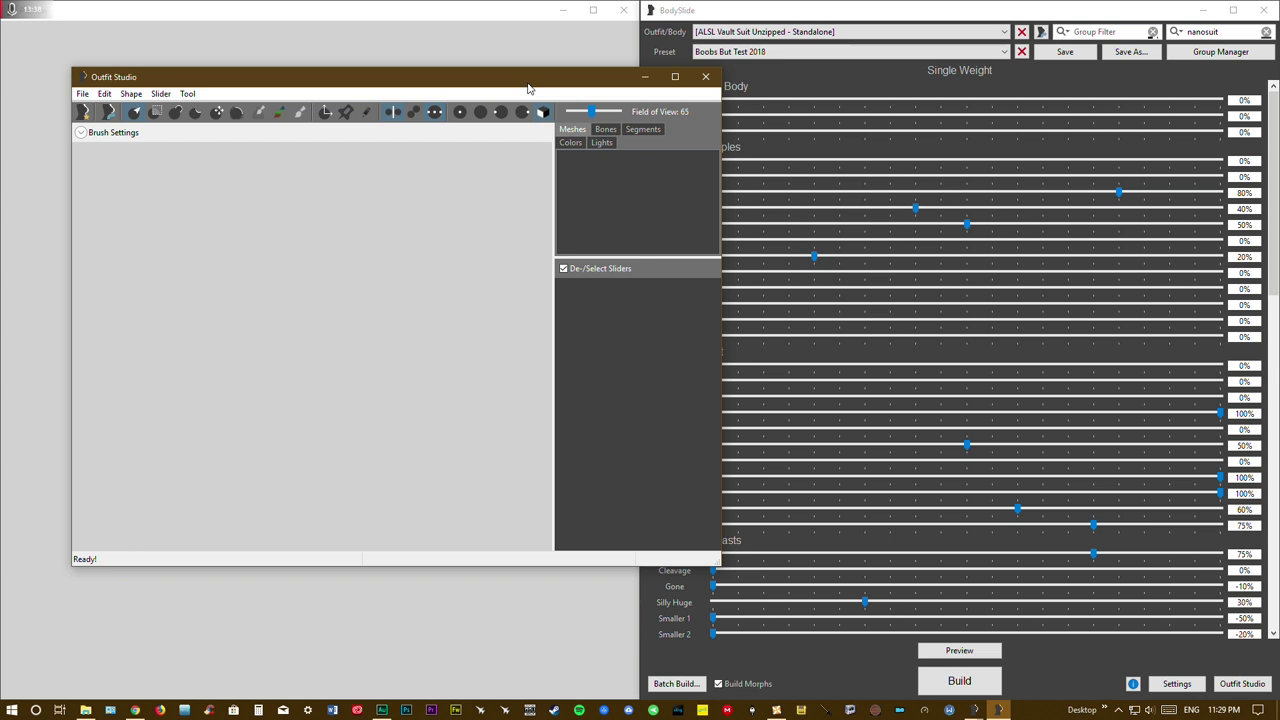
drag(529, 87, 799, 120)
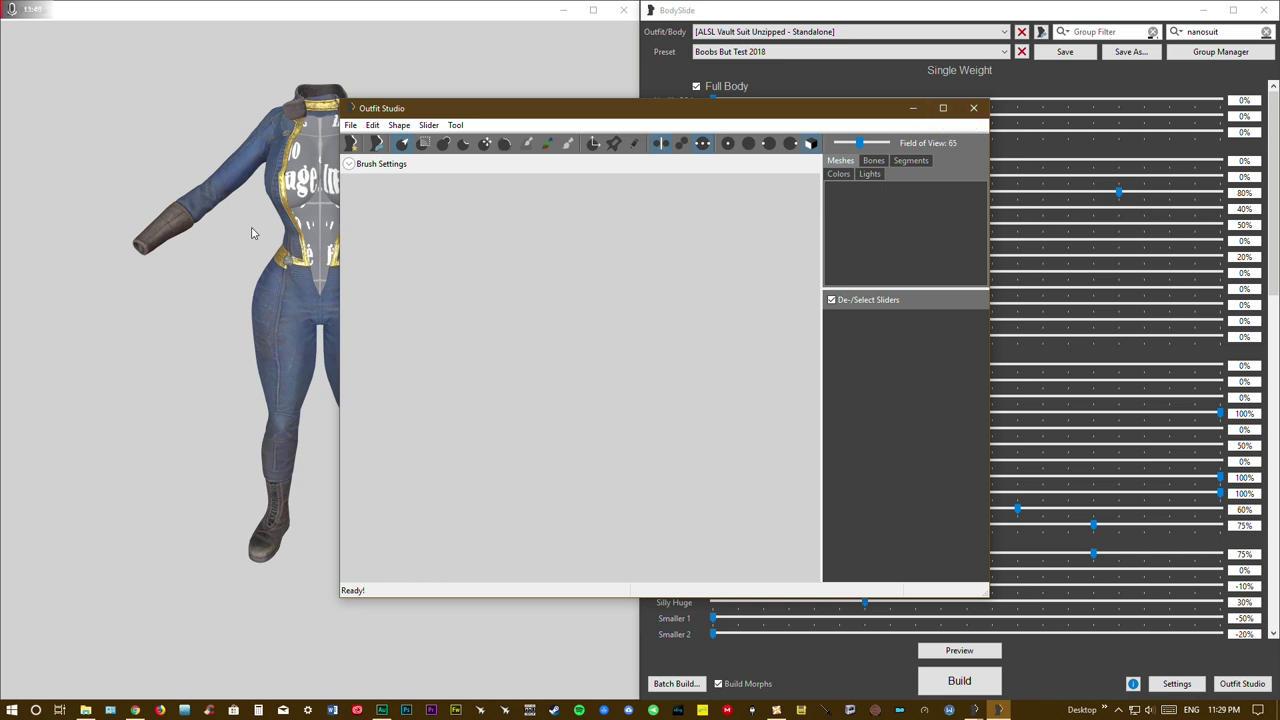
drag(621, 112, 759, 124)
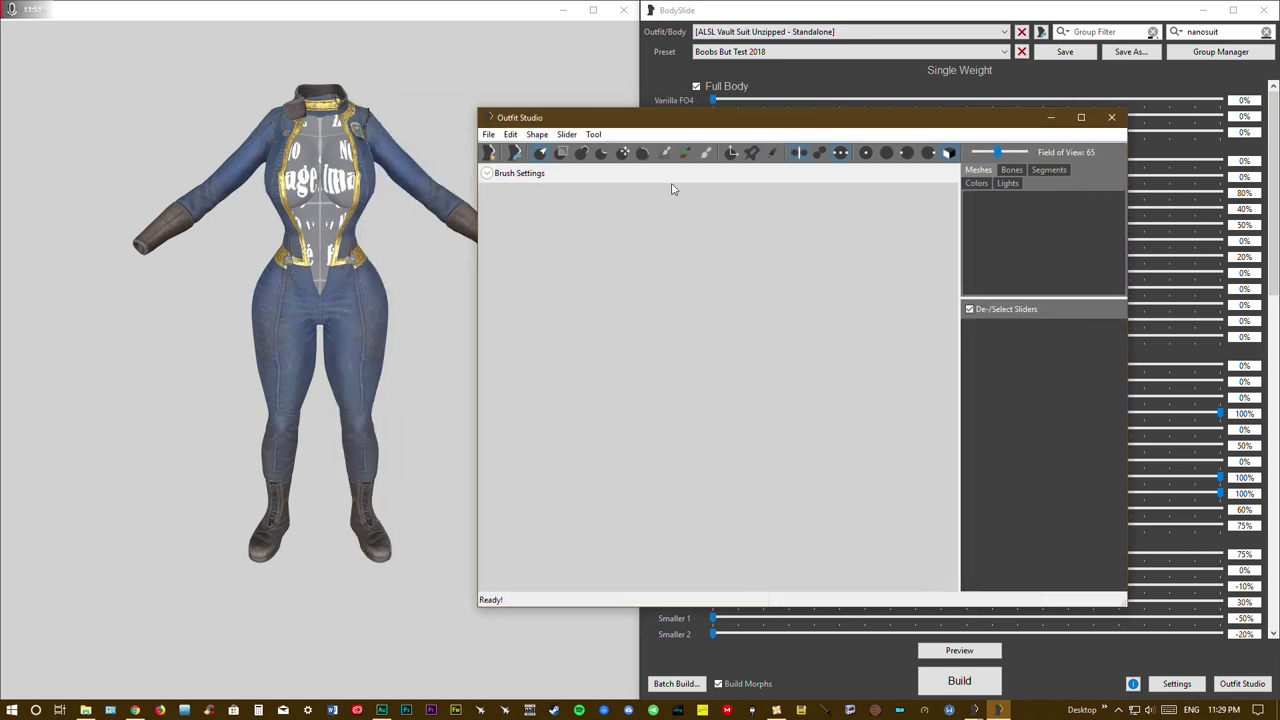
click(1110, 118)
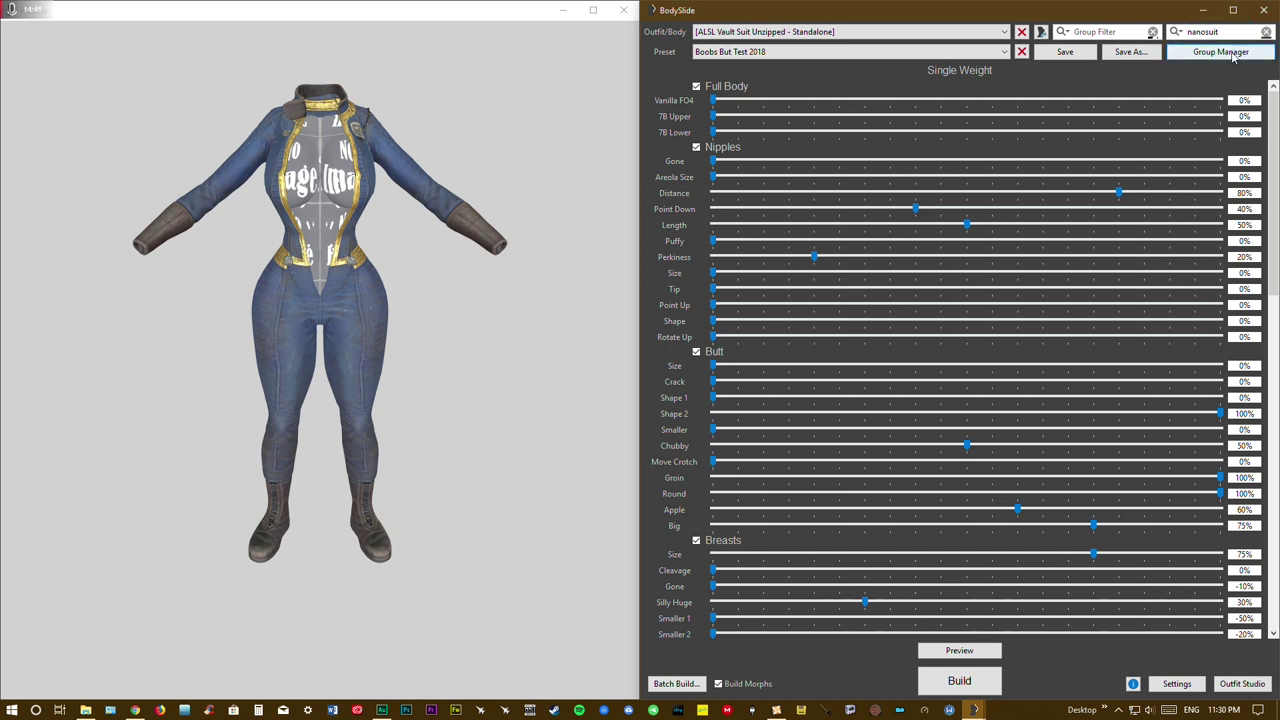
Look through the available body presets without switching, and check the current outfit in the preview
click(728, 53)
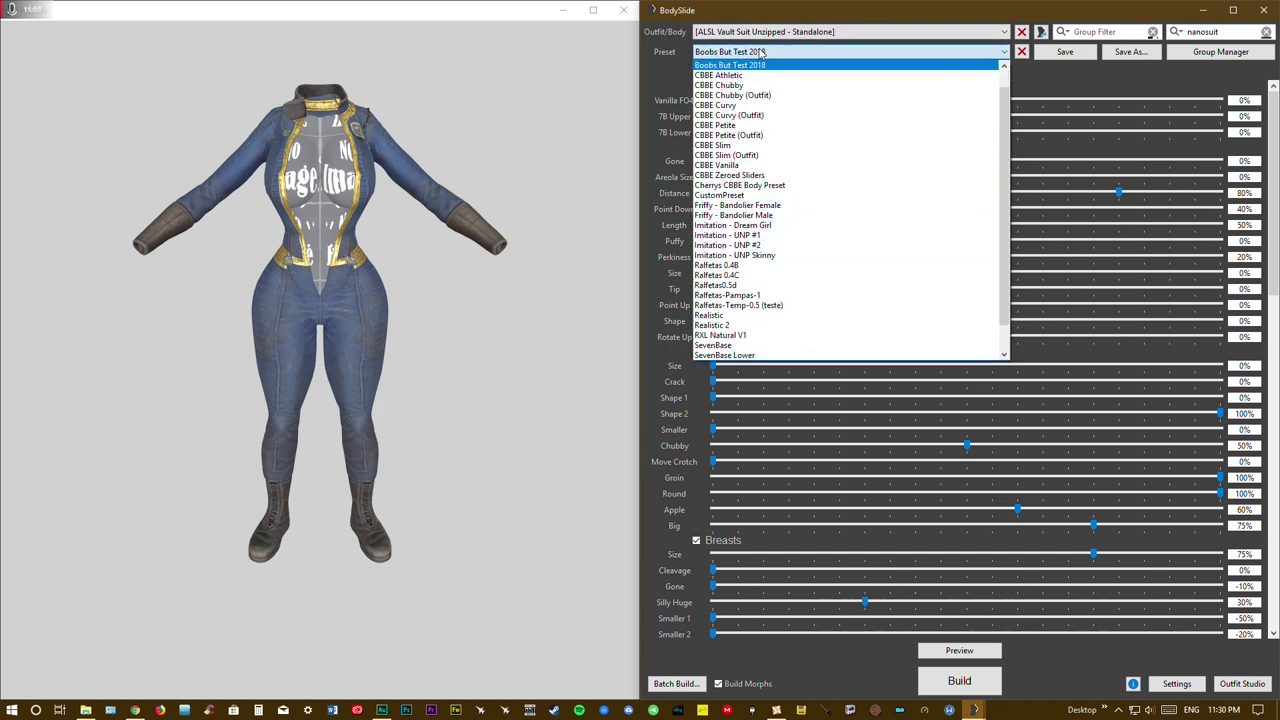
click(767, 18)
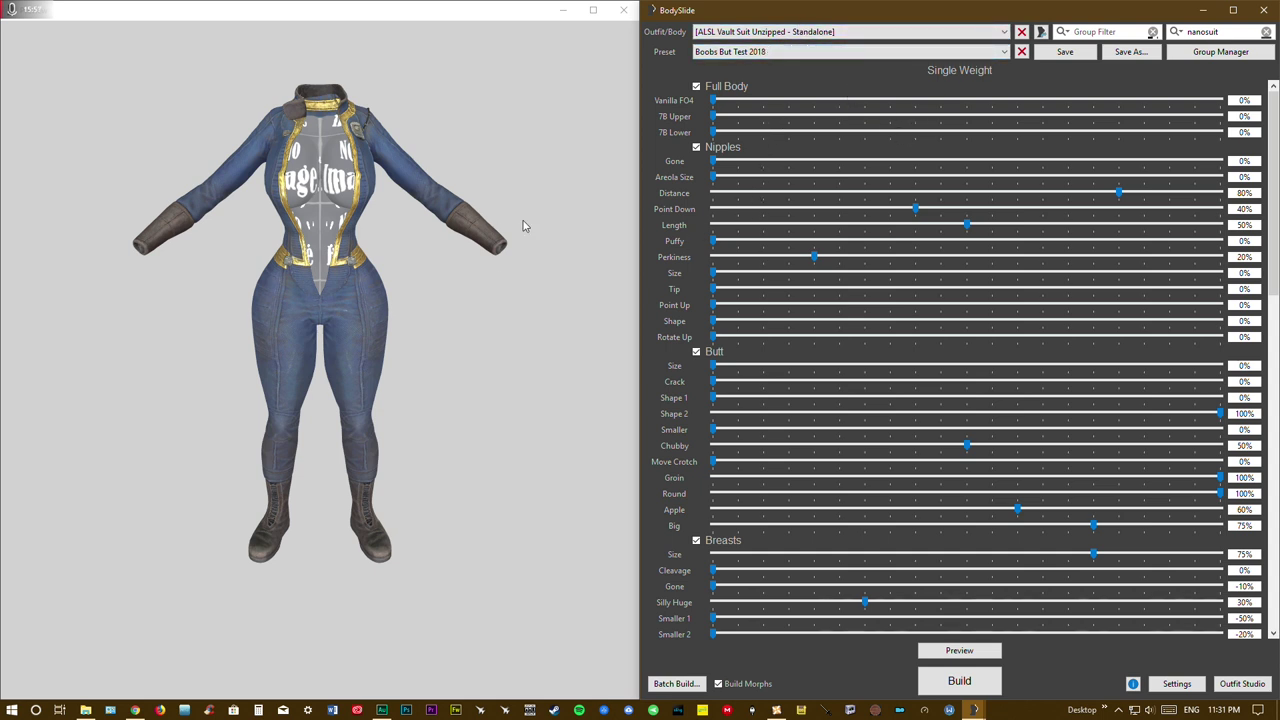
mouse_move(391, 300)
mouse_down()
mouse_move(317, 302)
mouse_move(410, 308)
mouse_move(211, 300)
mouse_move(396, 298)
mouse_up()
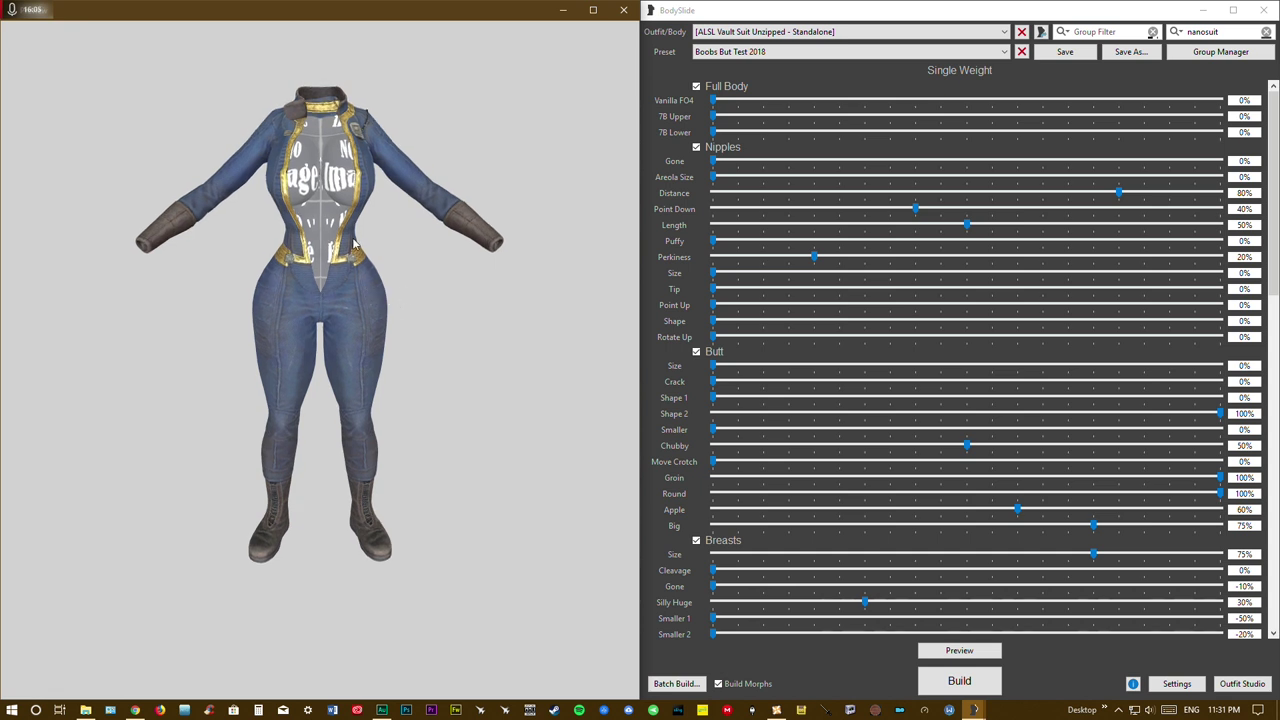
Switch the outfit to Nanosuit 6.0 OpenZip NON GLOW and inspect its open front in the preview
click(775, 32)
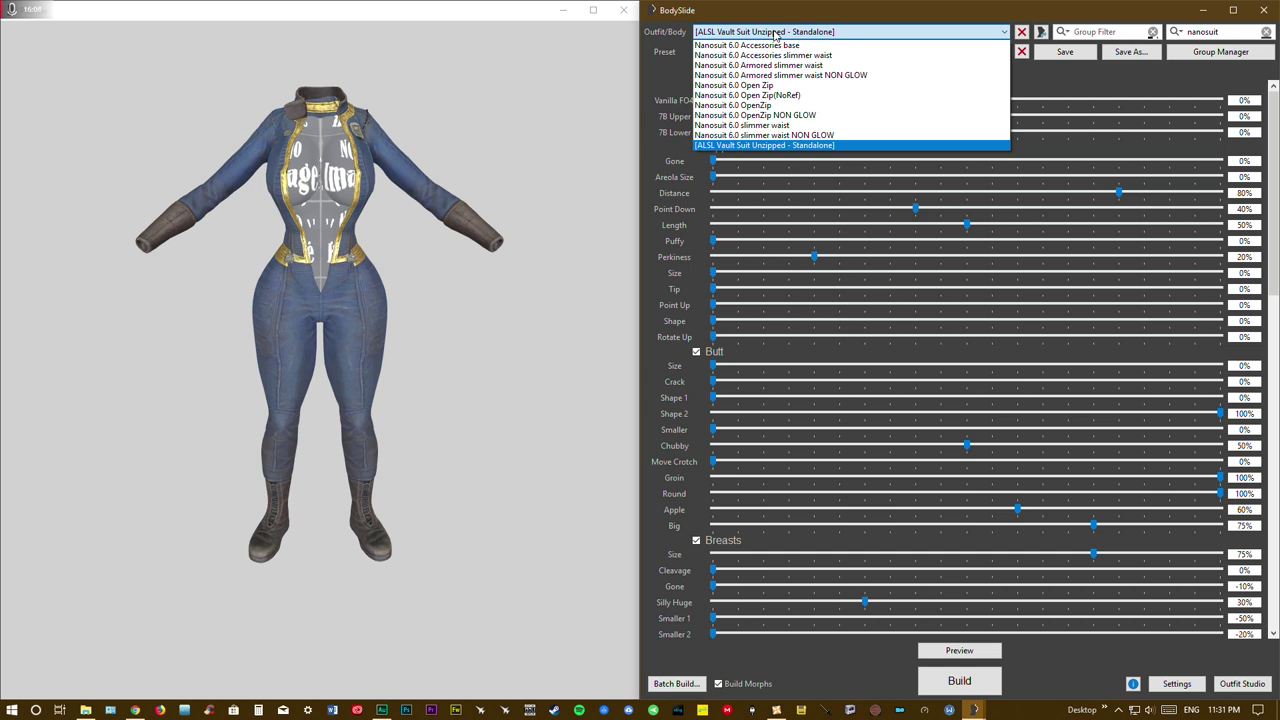
click(763, 116)
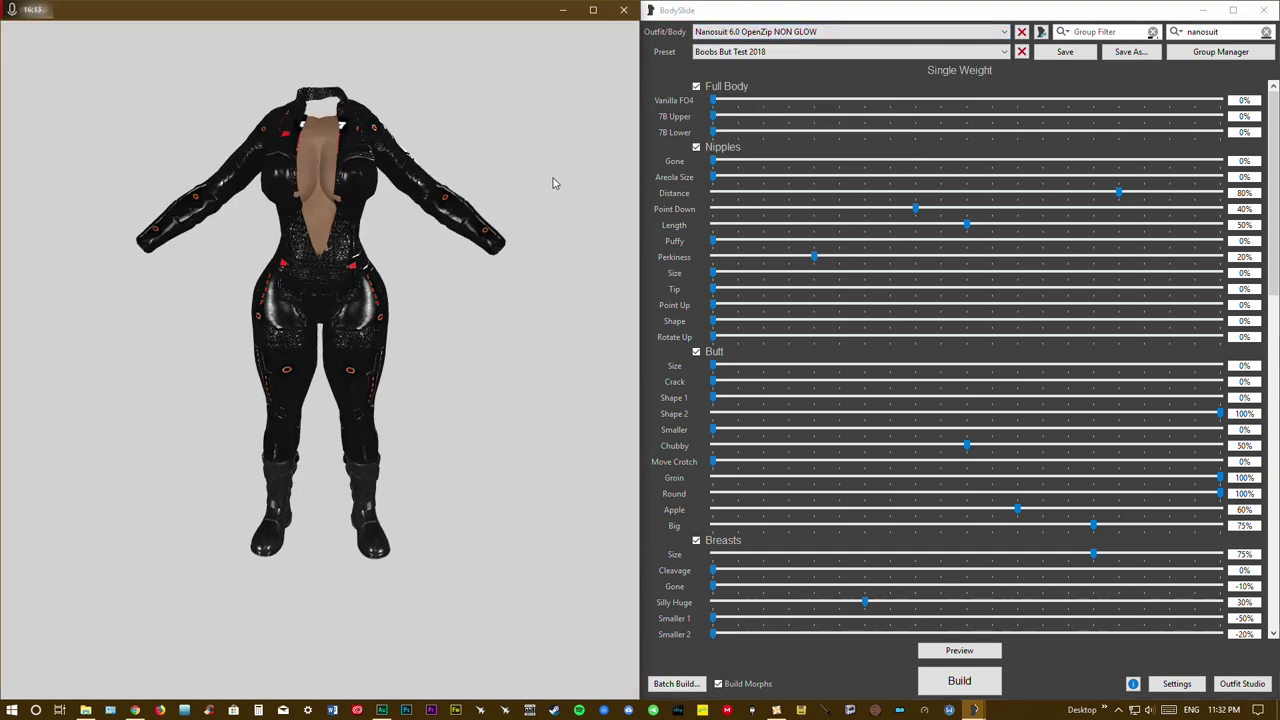
mouse_move(554, 183)
mouse_down()
mouse_move(420, 189)
mouse_move(560, 180)
mouse_up()
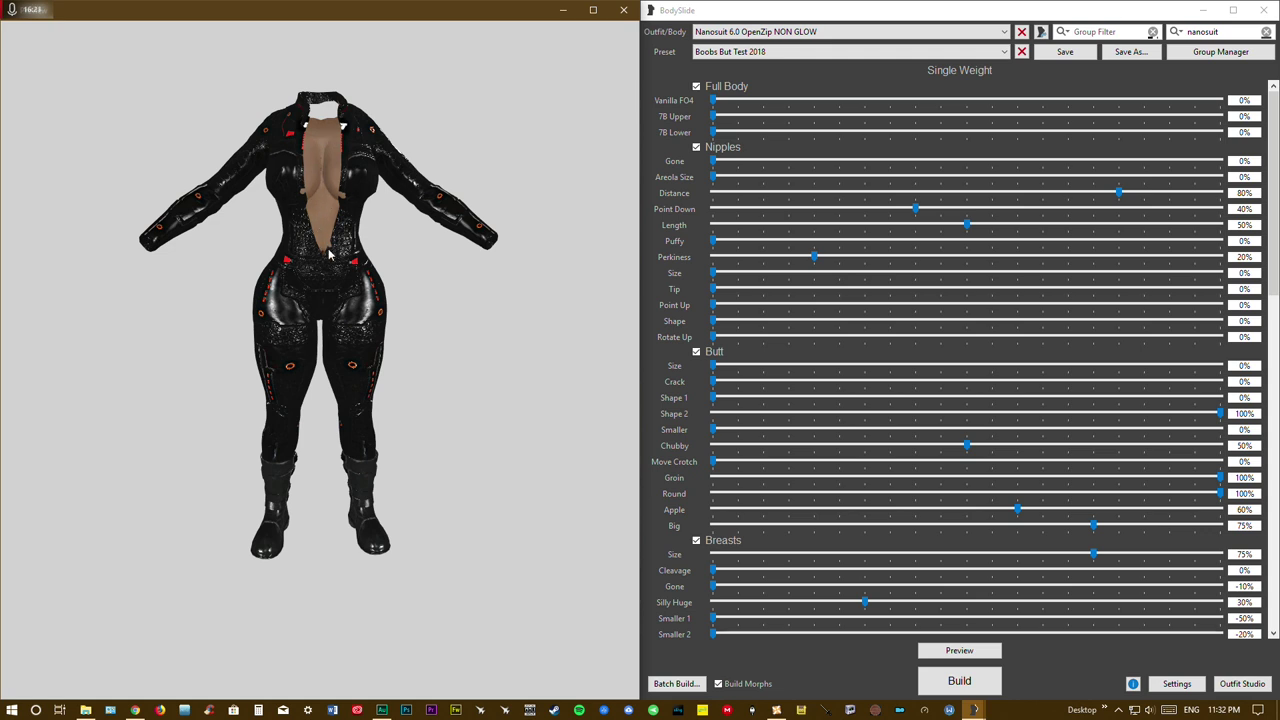
drag(324, 225, 338, 260)
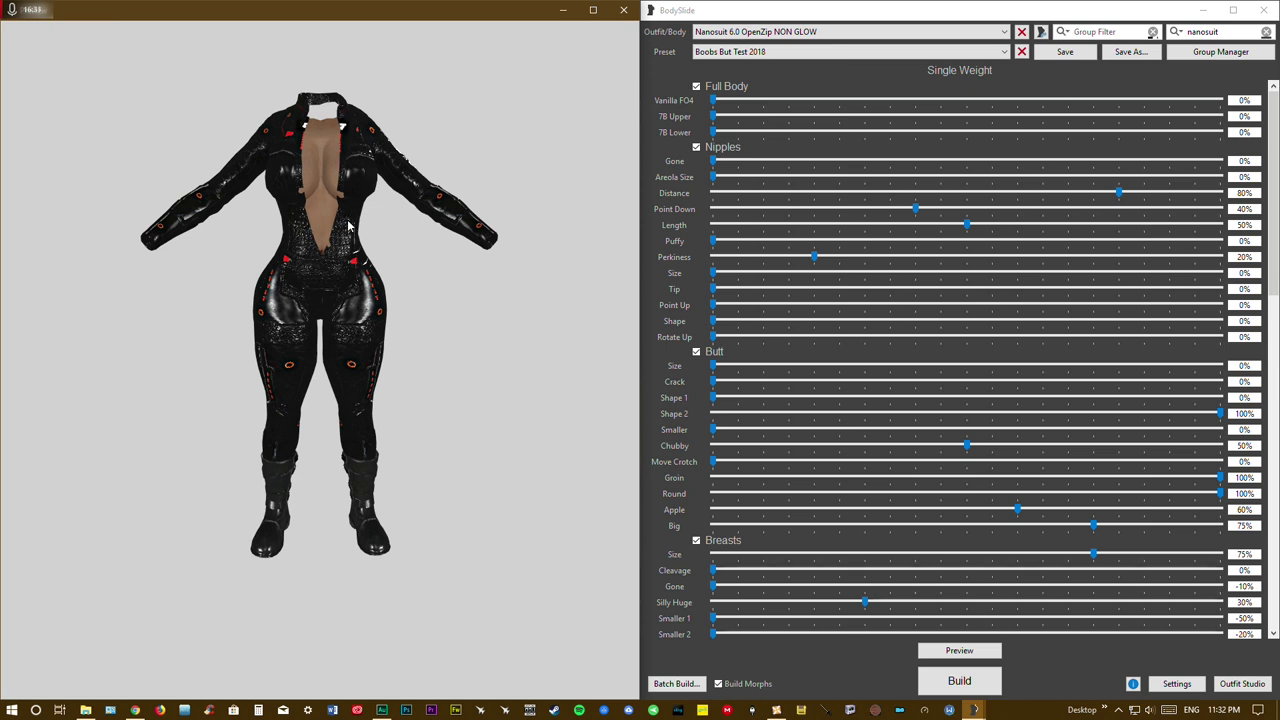
drag(348, 226, 329, 256)
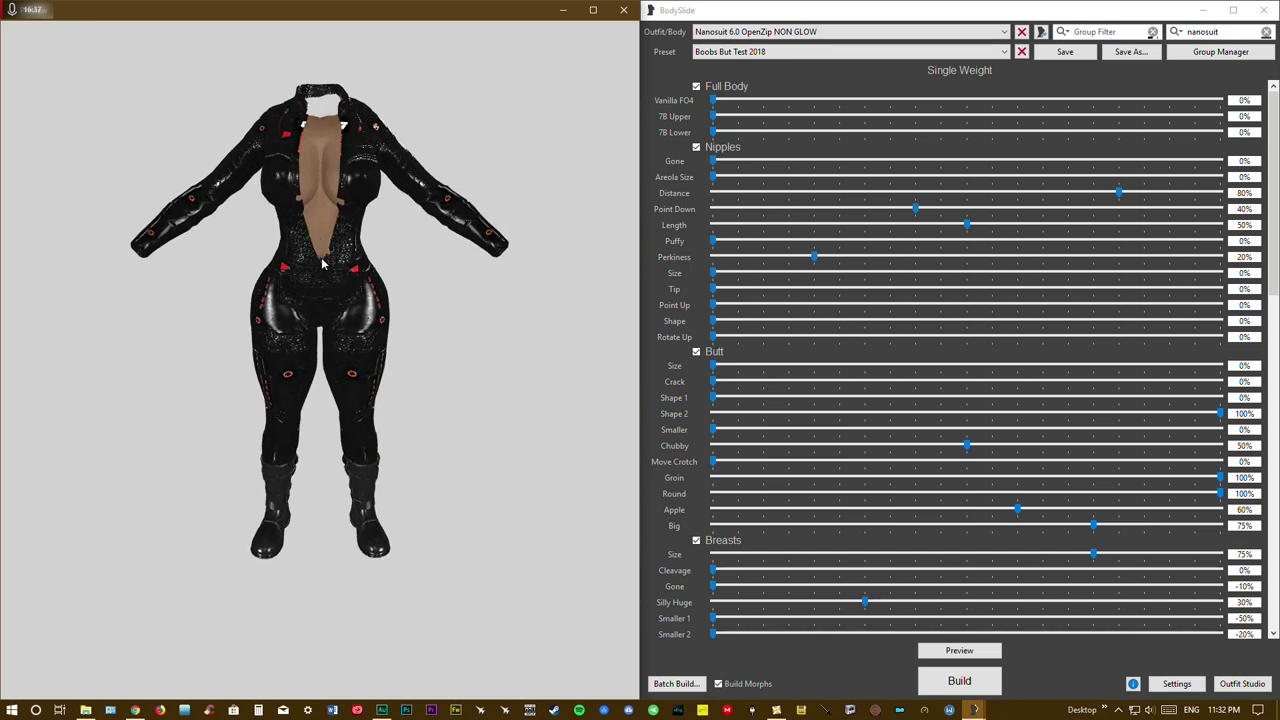